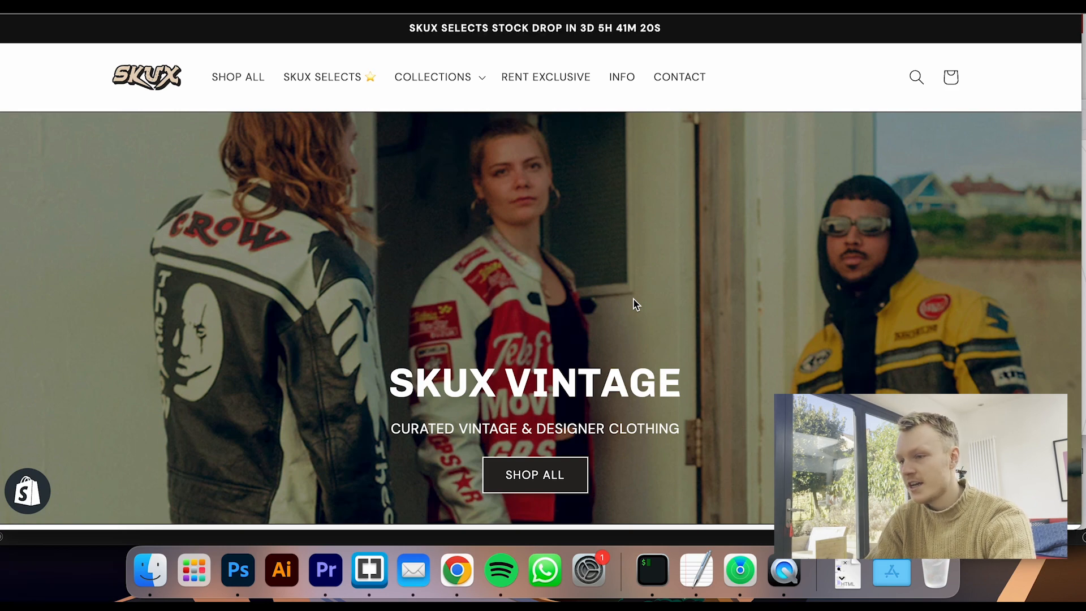
Examine the SKUX Vintage home page on desktop, from the hero banner through SKUX Selects to the Collections section
scroll(635, 303, down, 7)
scroll(633, 299, down, 2)
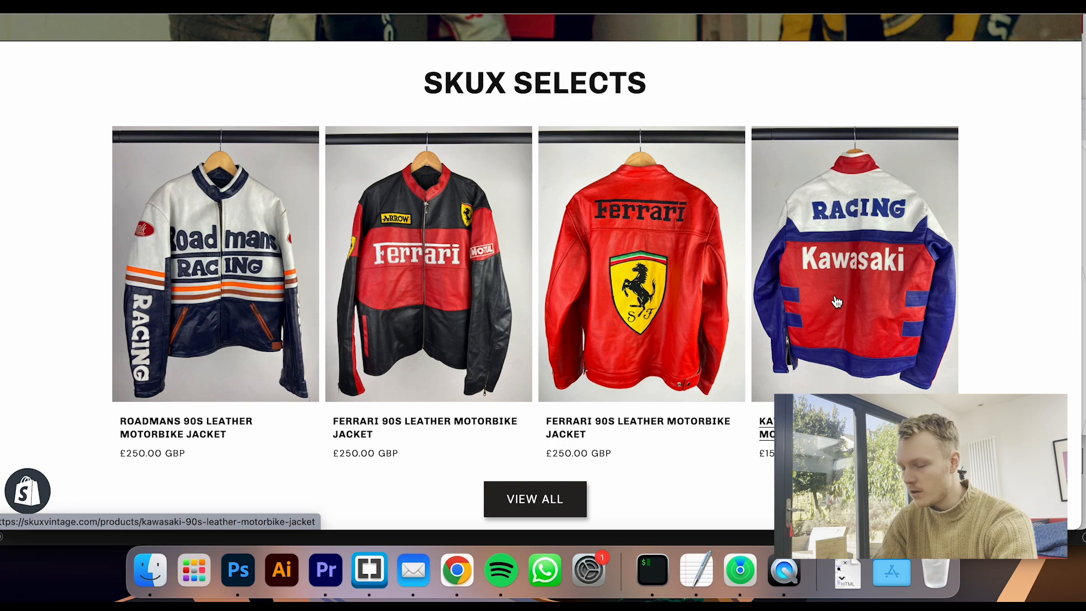
scroll(837, 303, down, 15)
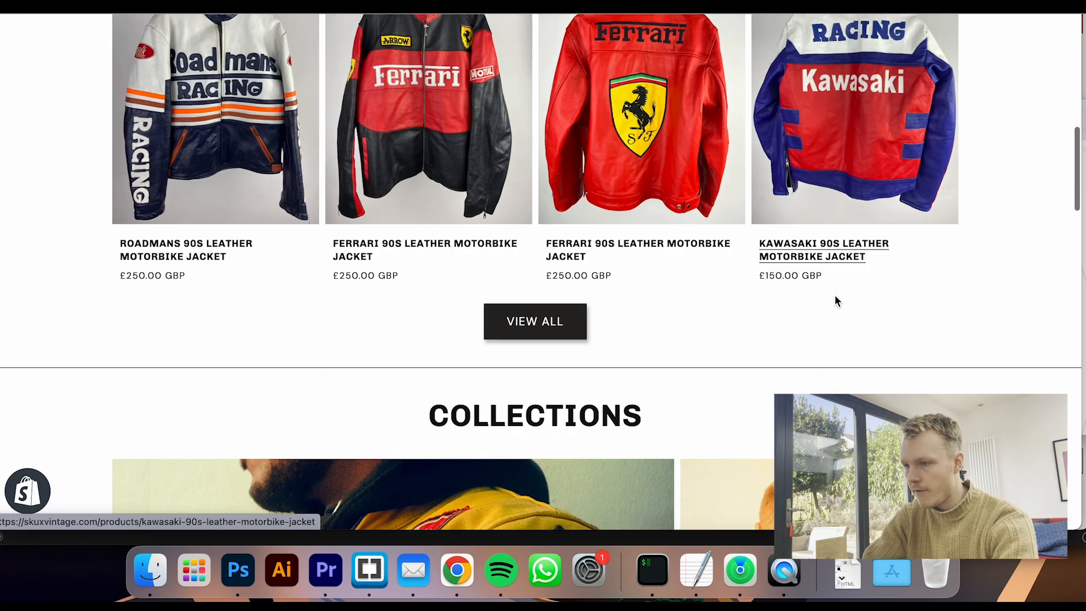
scroll(837, 303, down, 1)
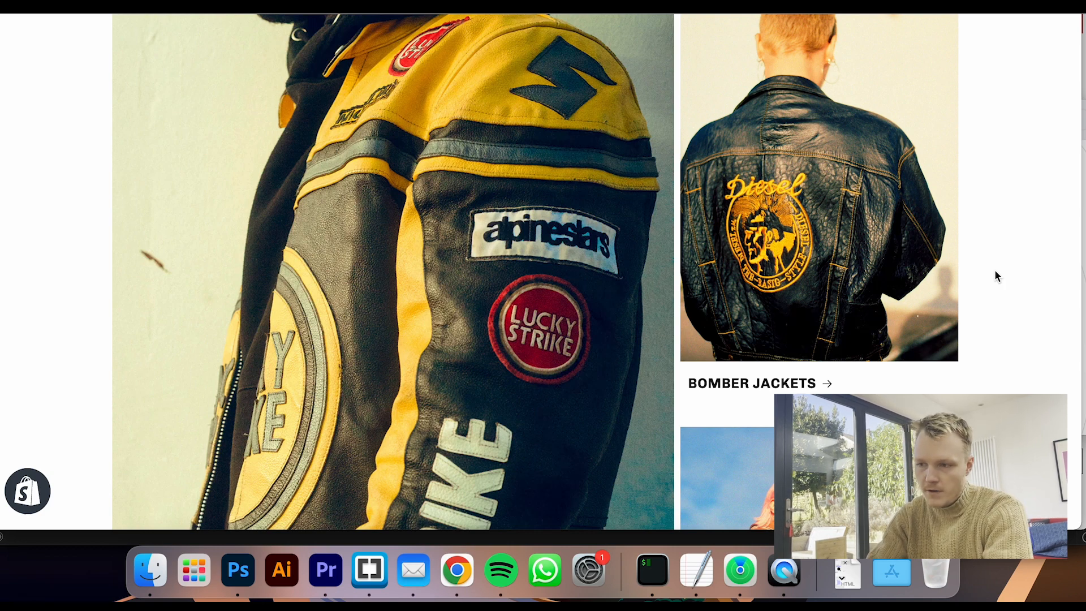
scroll(995, 272, down, 6)
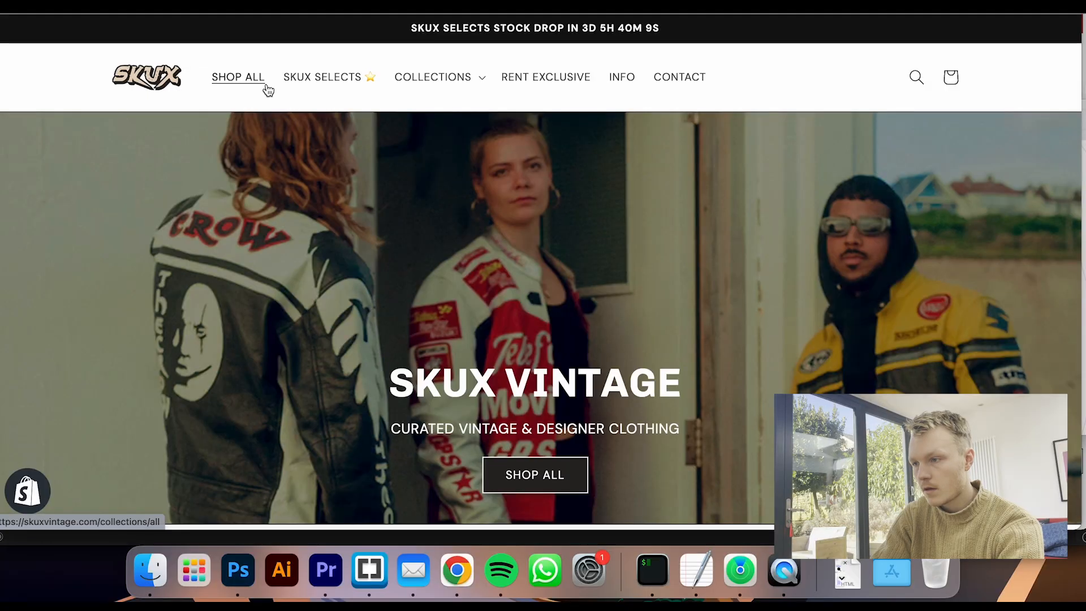
Open the store's full product catalogue and look through the jacket listings
click(267, 90)
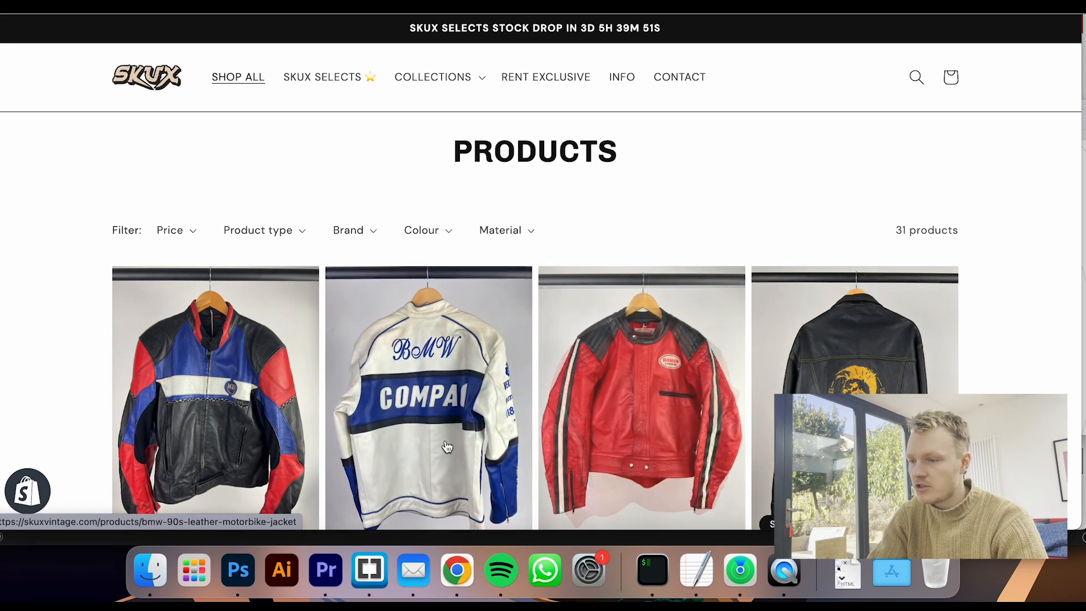
scroll(210, 431, down, 4)
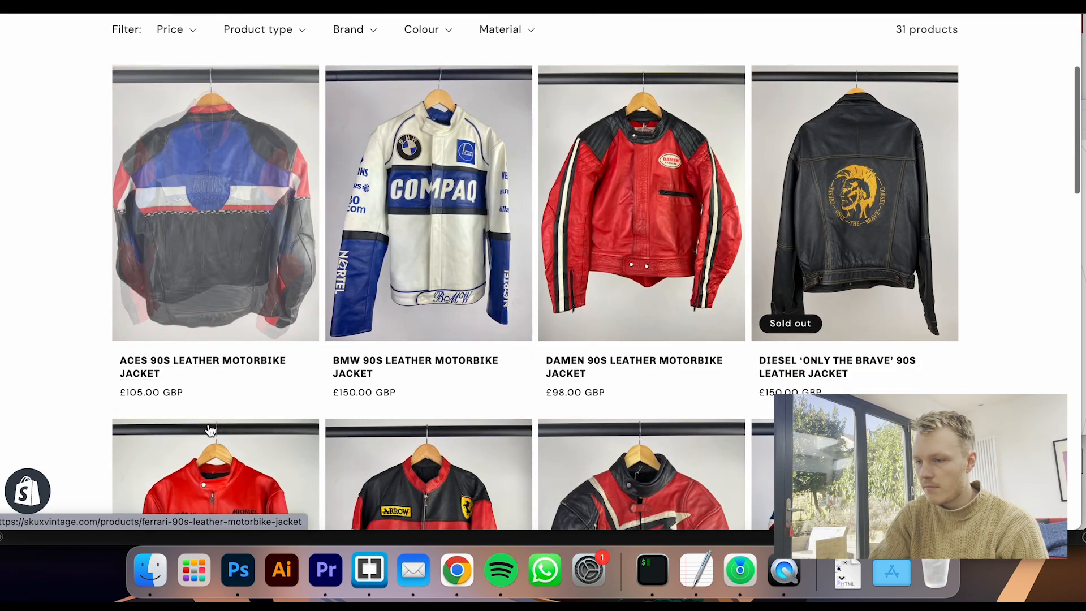
scroll(210, 431, down, 3)
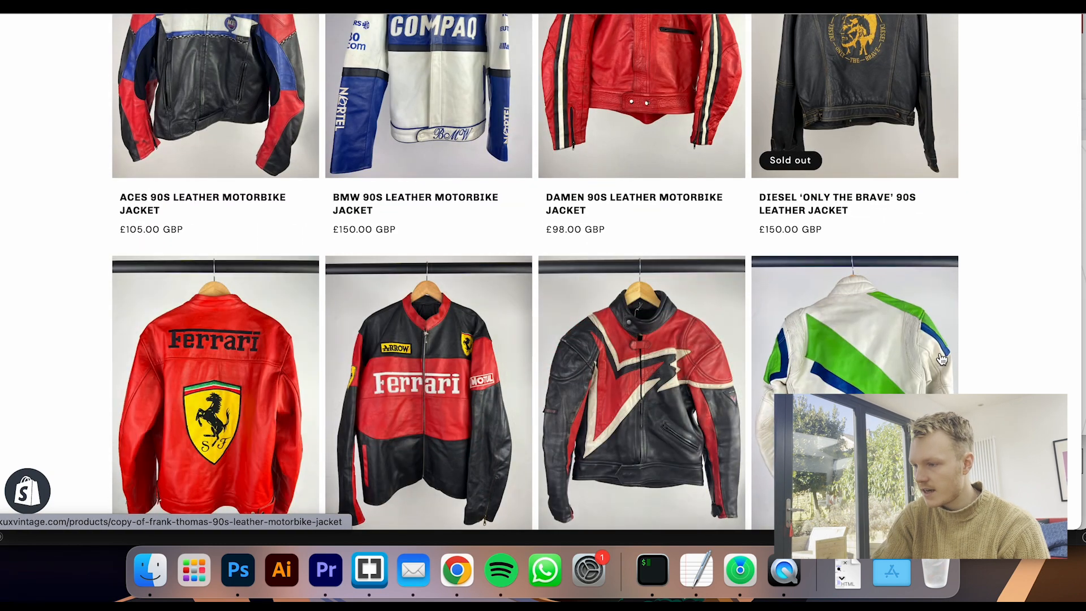
scroll(688, 368, down, 3)
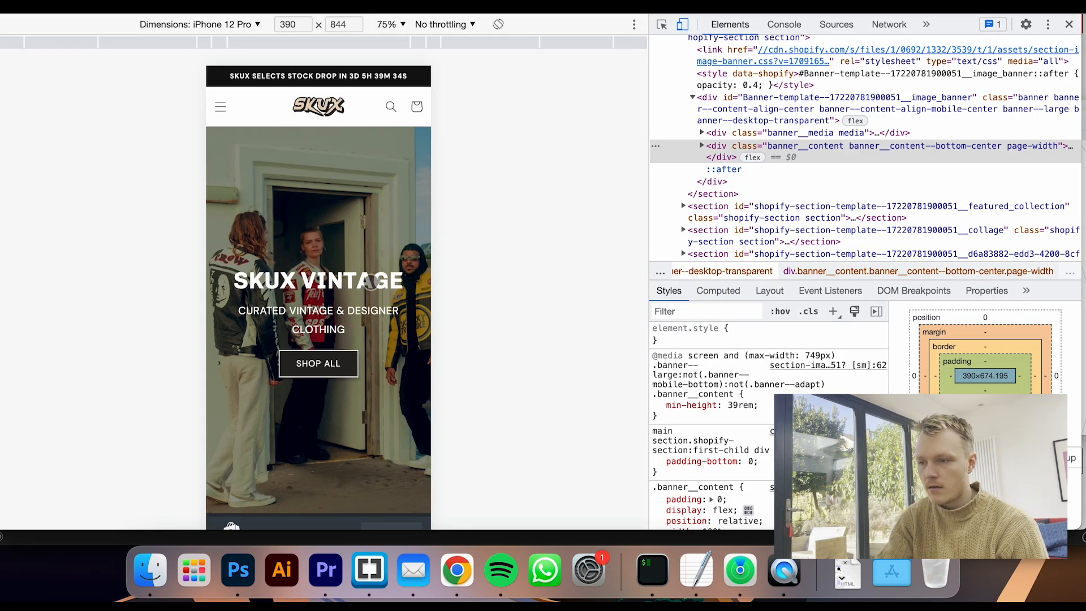
Examine the home page's iPhone 12 Pro layout, from the banner through SKUX Selects and Collections to About SKUX Vintage
scroll(371, 281, down, 3)
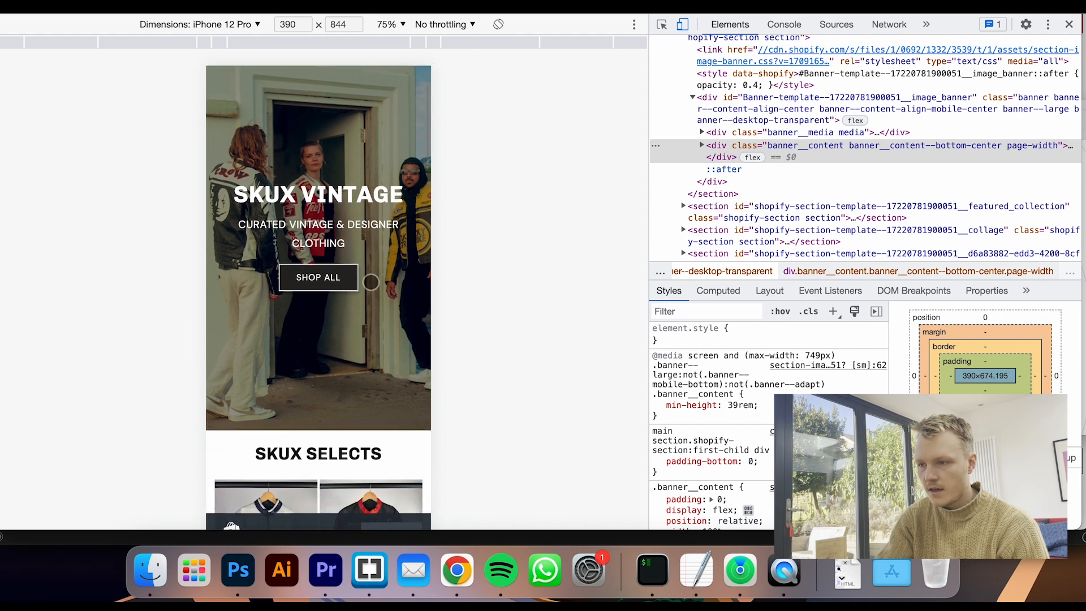
scroll(371, 281, down, 5)
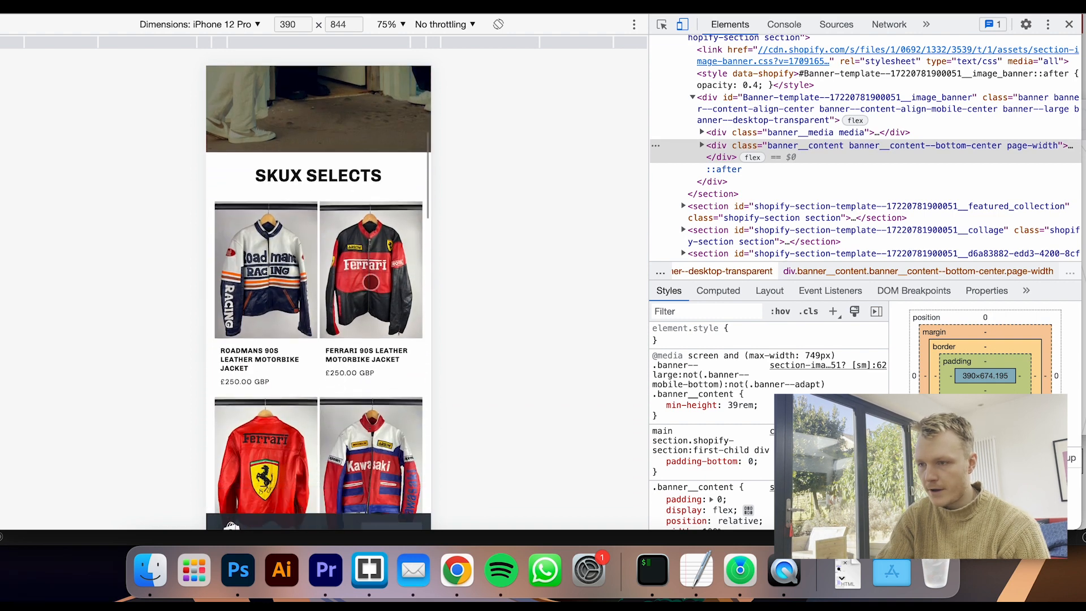
scroll(370, 281, down, 5)
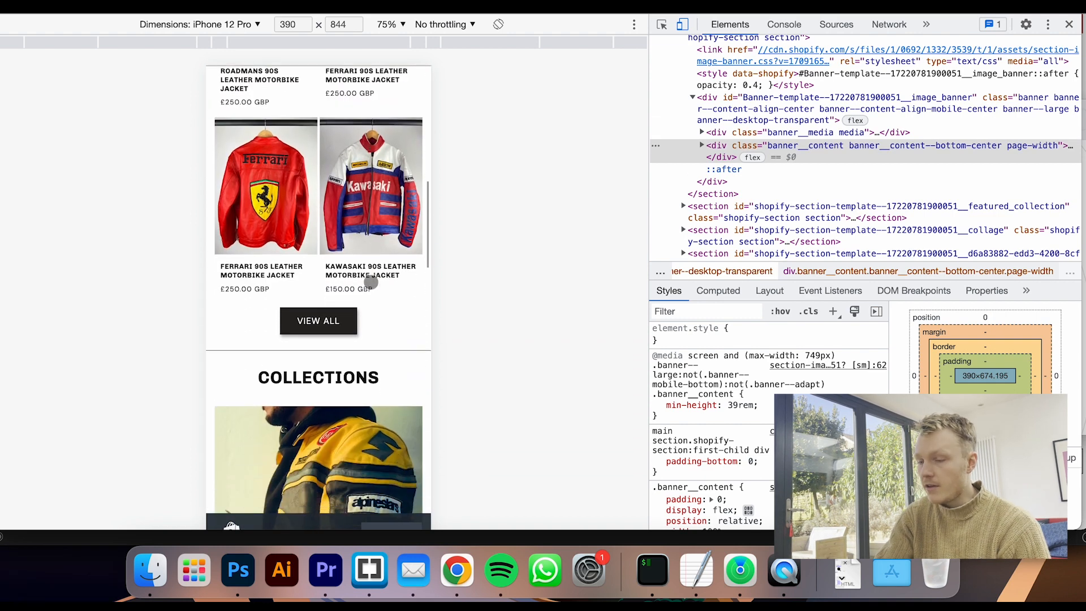
scroll(370, 281, down, 3)
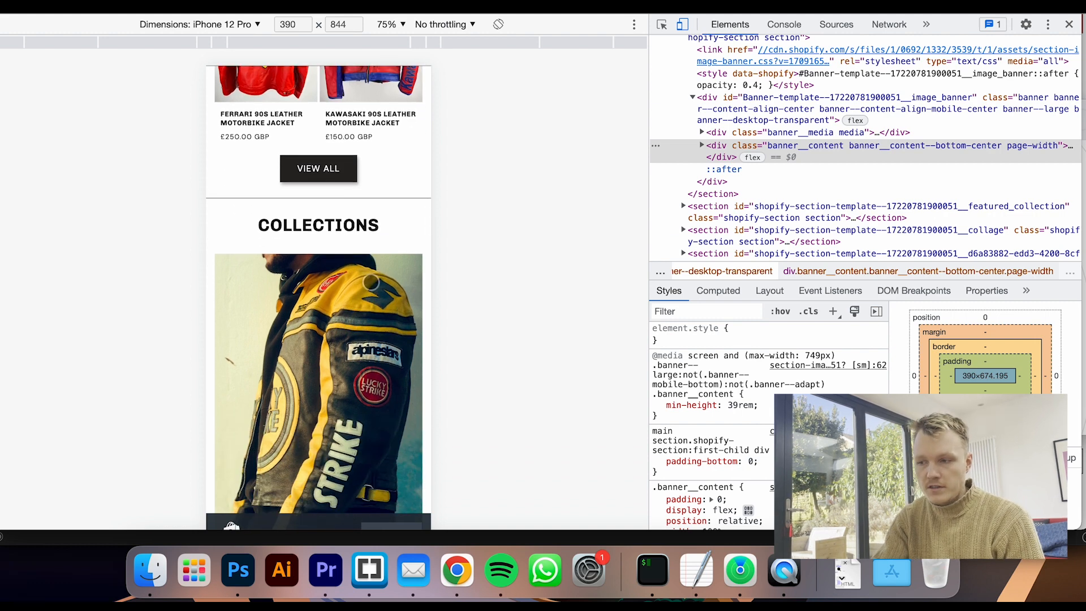
scroll(371, 281, down, 1)
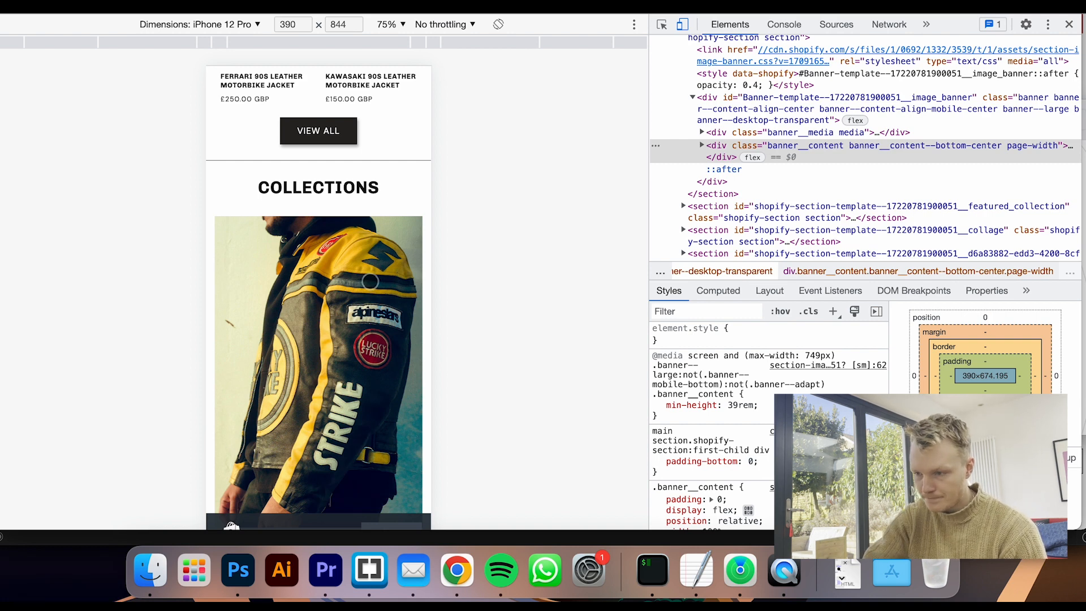
scroll(297, 240, down, 10)
scroll(299, 245, down, 7)
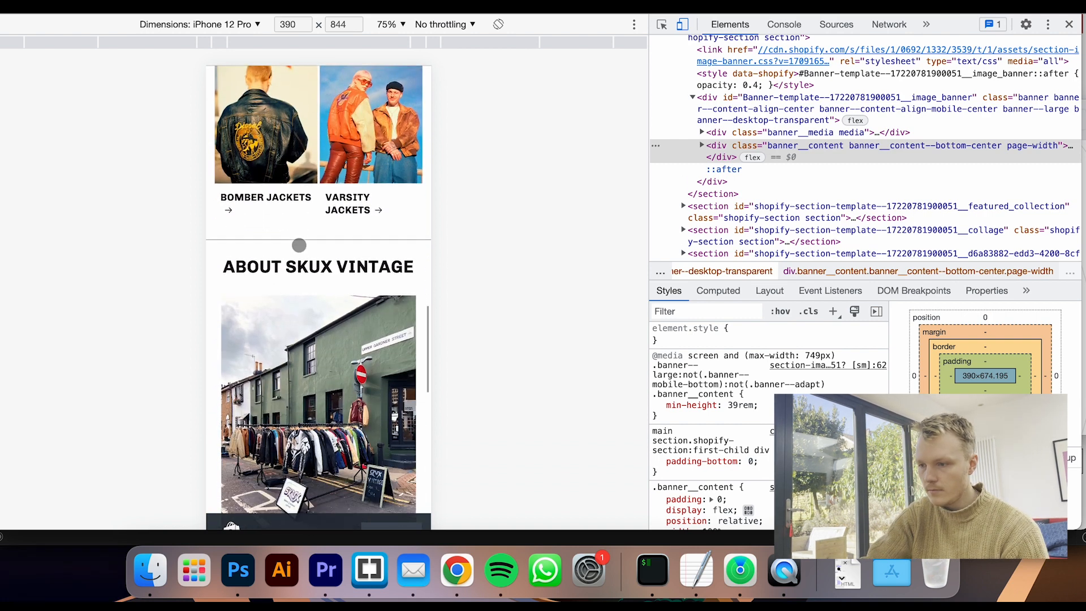
scroll(298, 245, down, 1)
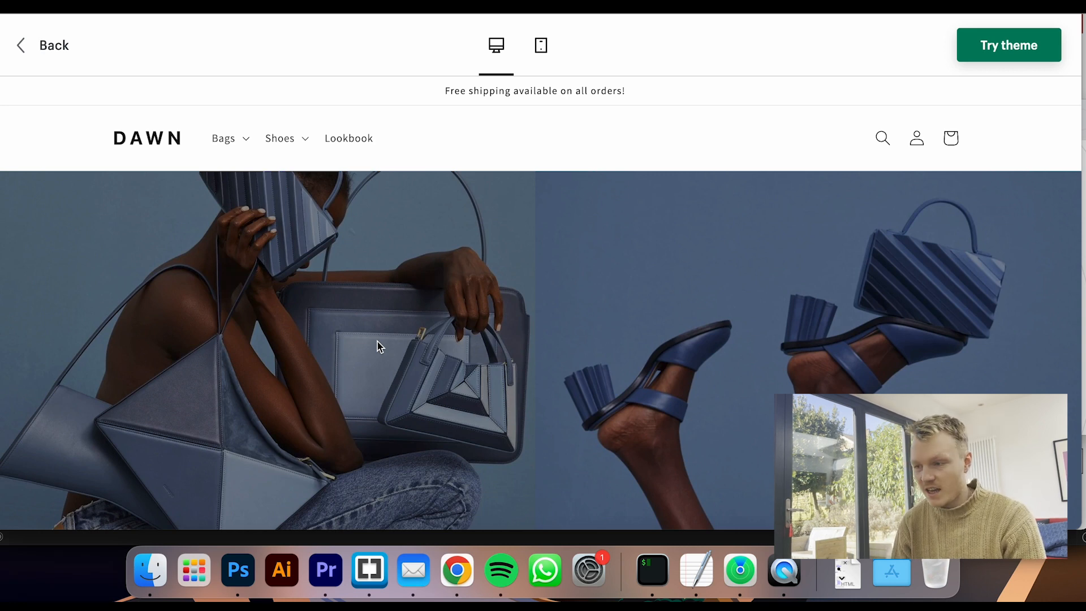
Examine the Dawn theme demo's banner, product grid, collections, video section and footer, and return to its header
scroll(378, 346, down, 5)
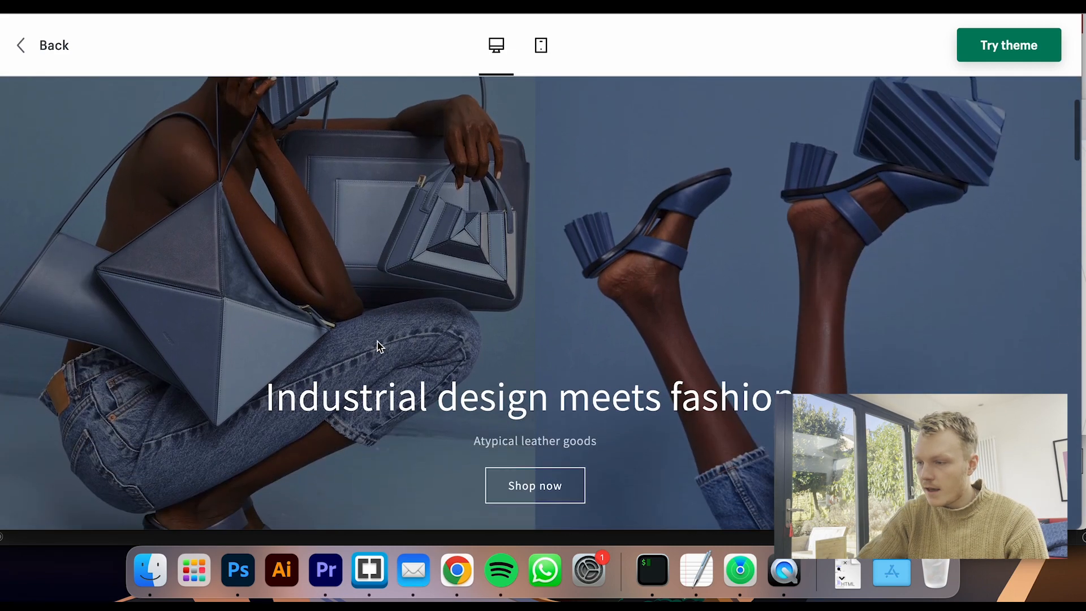
scroll(378, 347, down, 5)
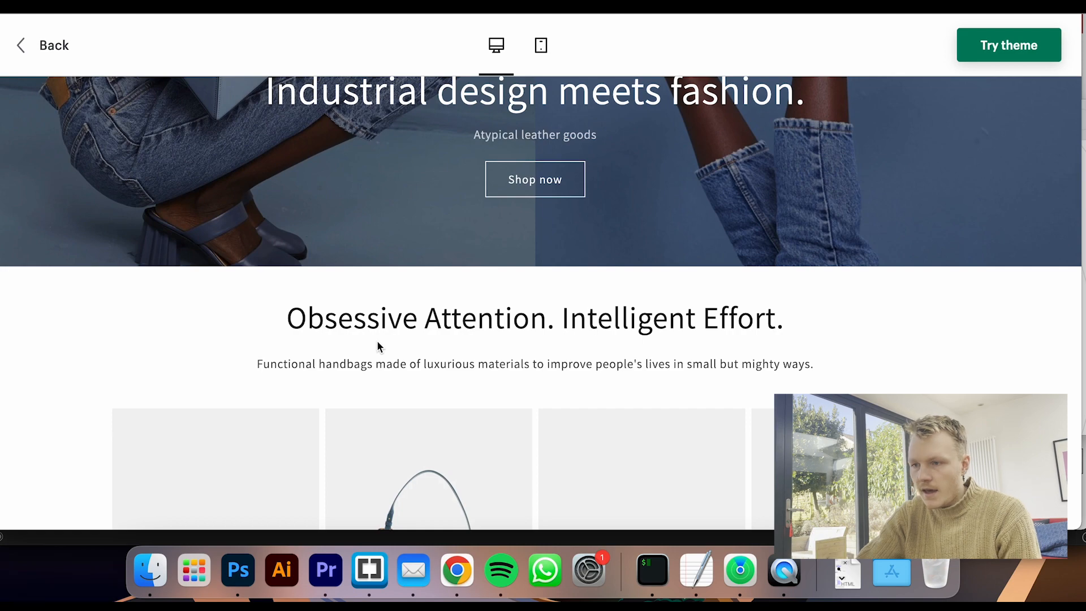
scroll(378, 346, down, 5)
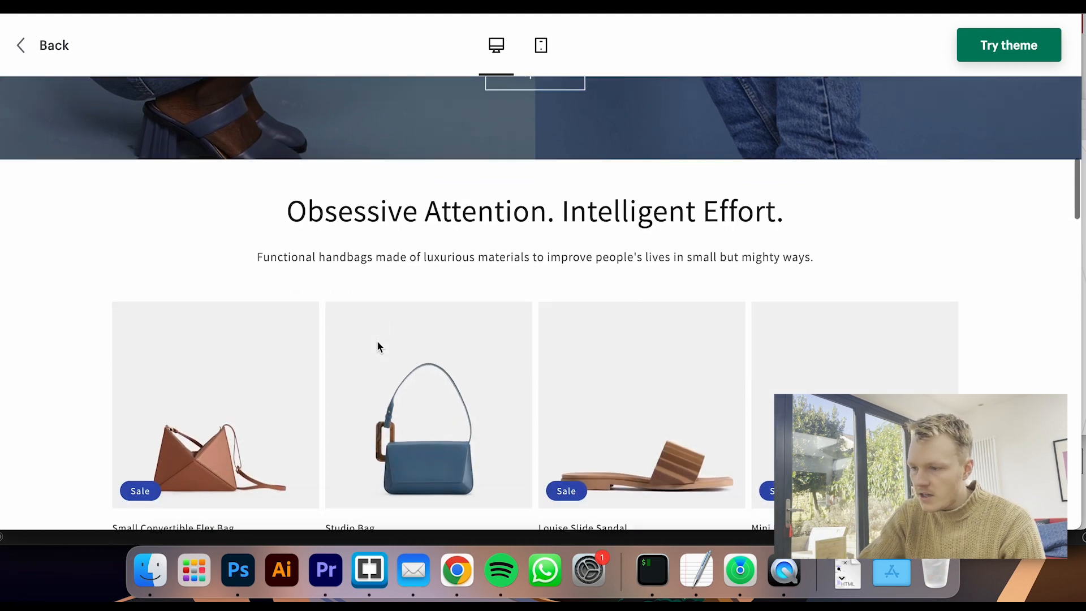
scroll(378, 346, down, 5)
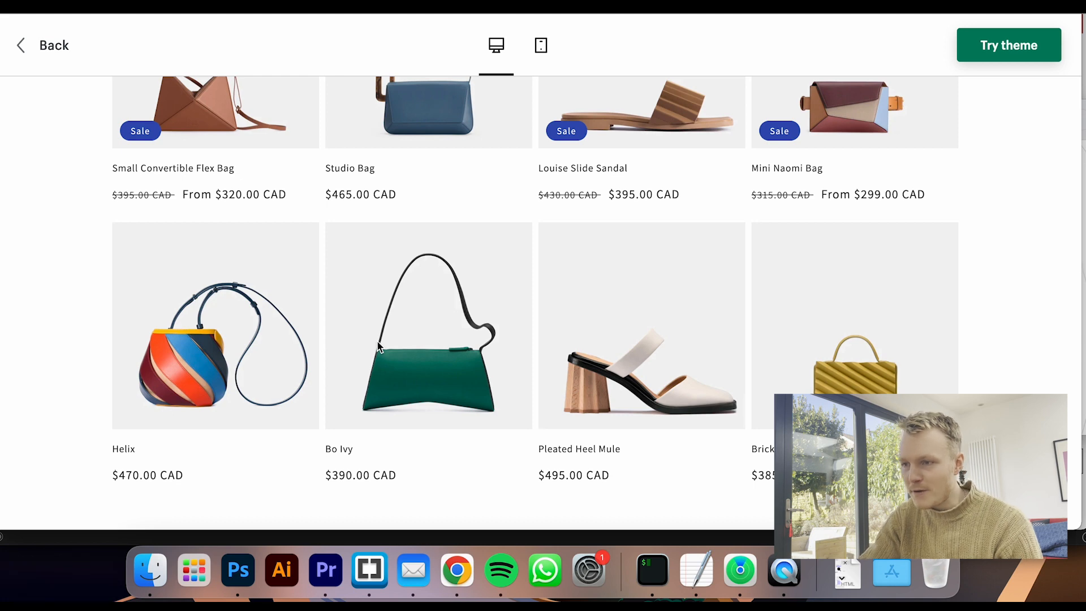
scroll(378, 346, down, 3)
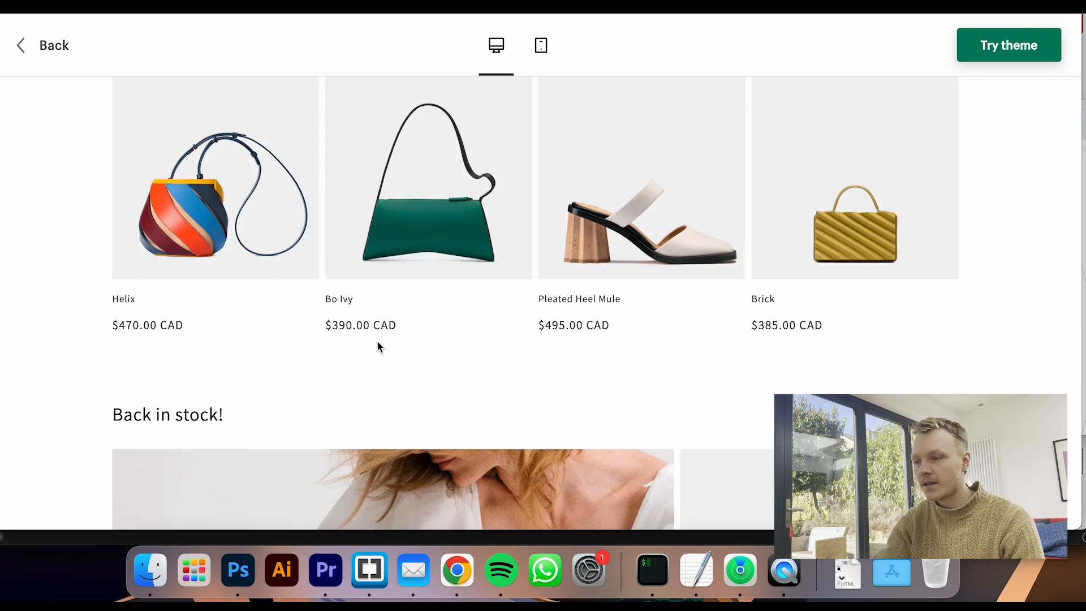
scroll(378, 346, down, 10)
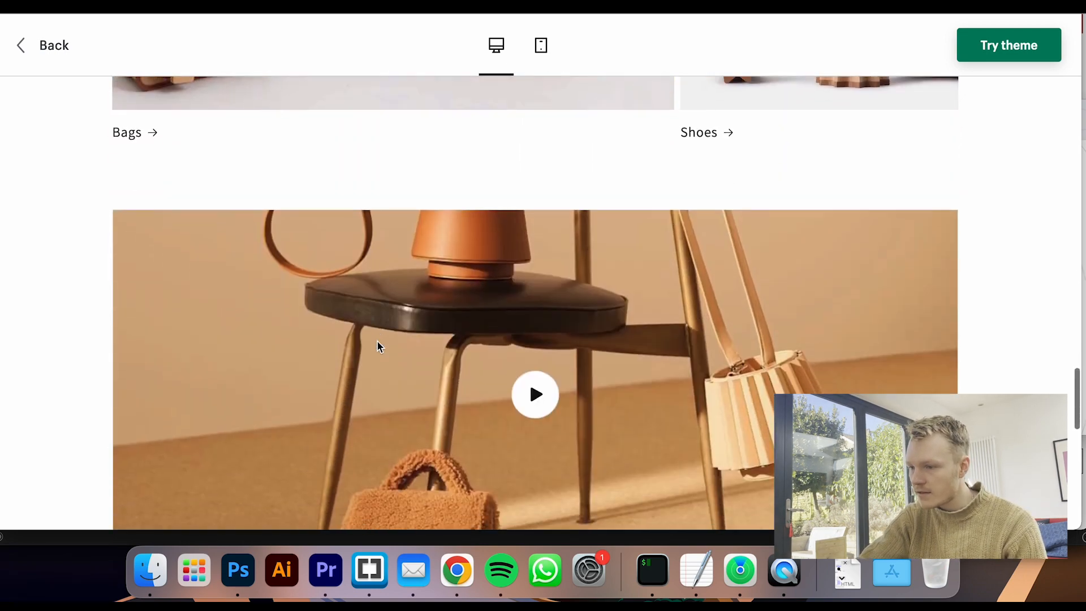
scroll(377, 342, down, 12)
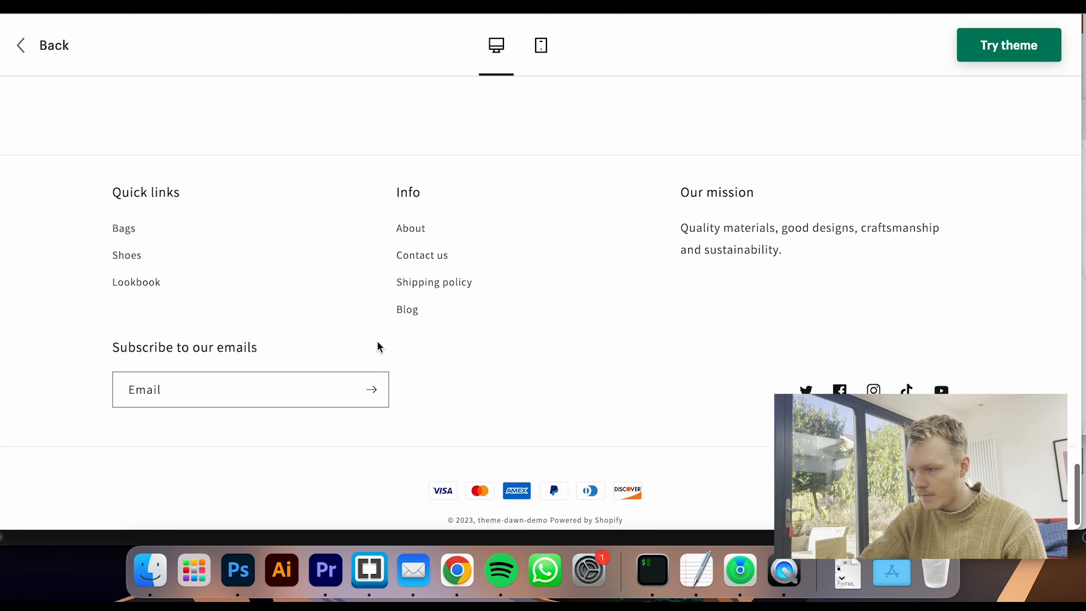
scroll(377, 340, up, 20)
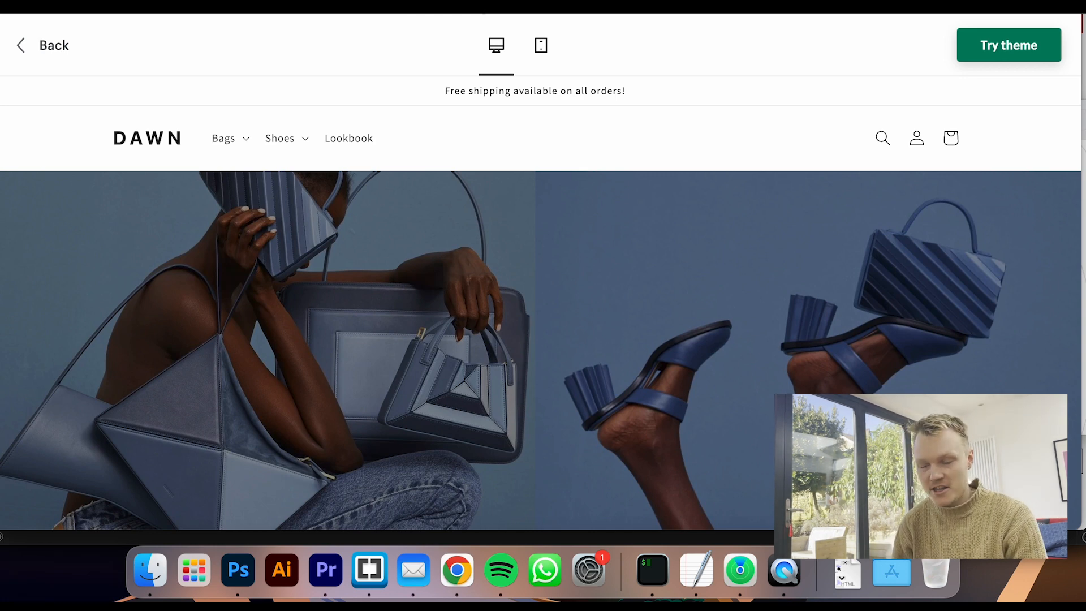
Go back to the Shopify theme store and look over the free and paid themes in the catalogue
key(super+Left)
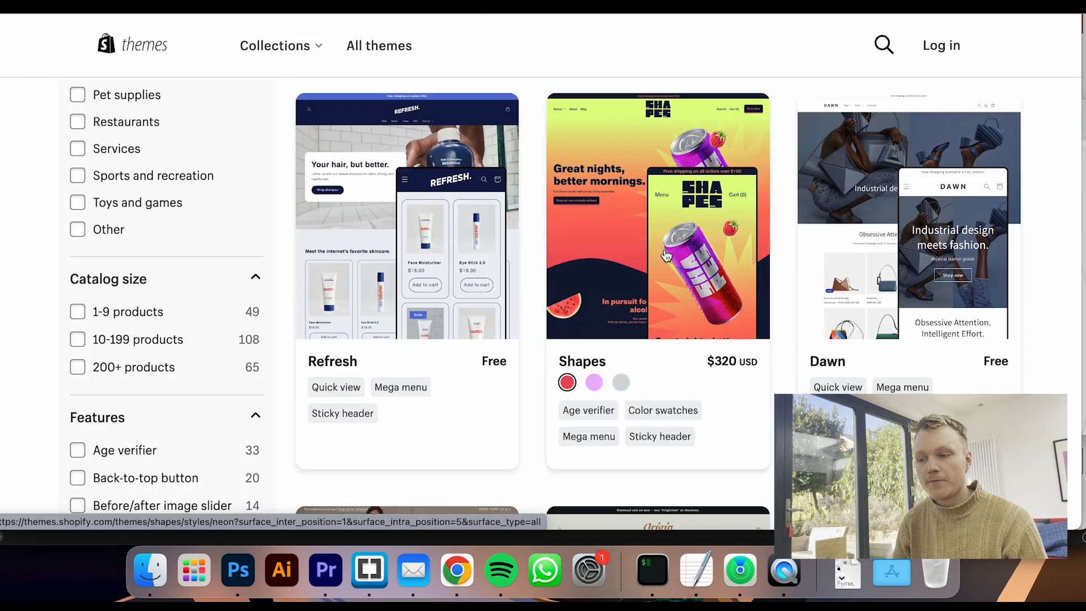
scroll(667, 256, up, 5)
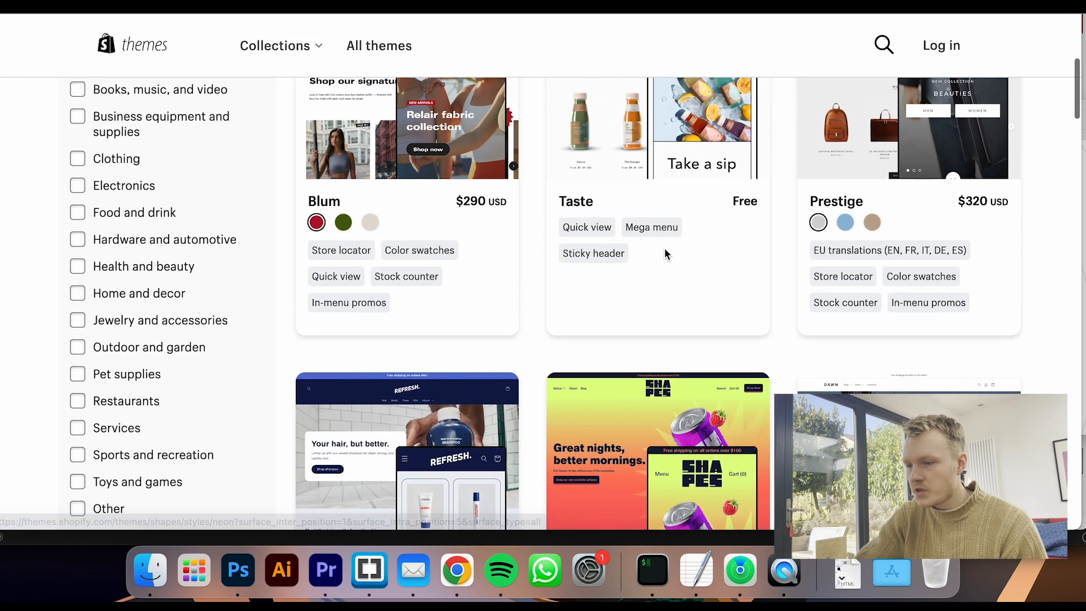
scroll(450, 182, up, 3)
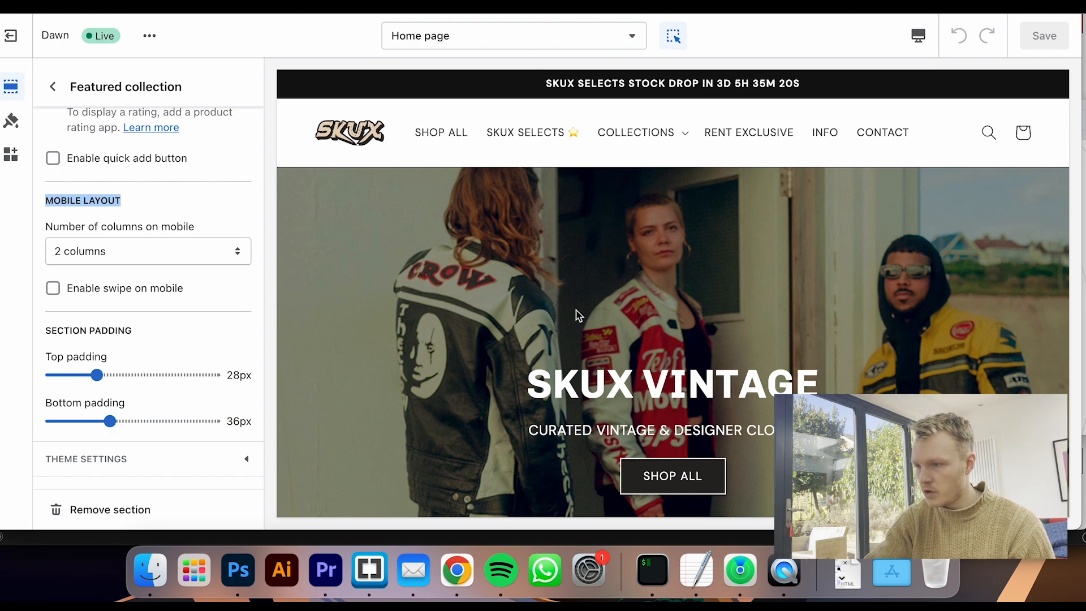
Review the Featured collection section's settings in the Dawn theme editor, from mobile layout back up to its heading
scroll(184, 218, up, 10)
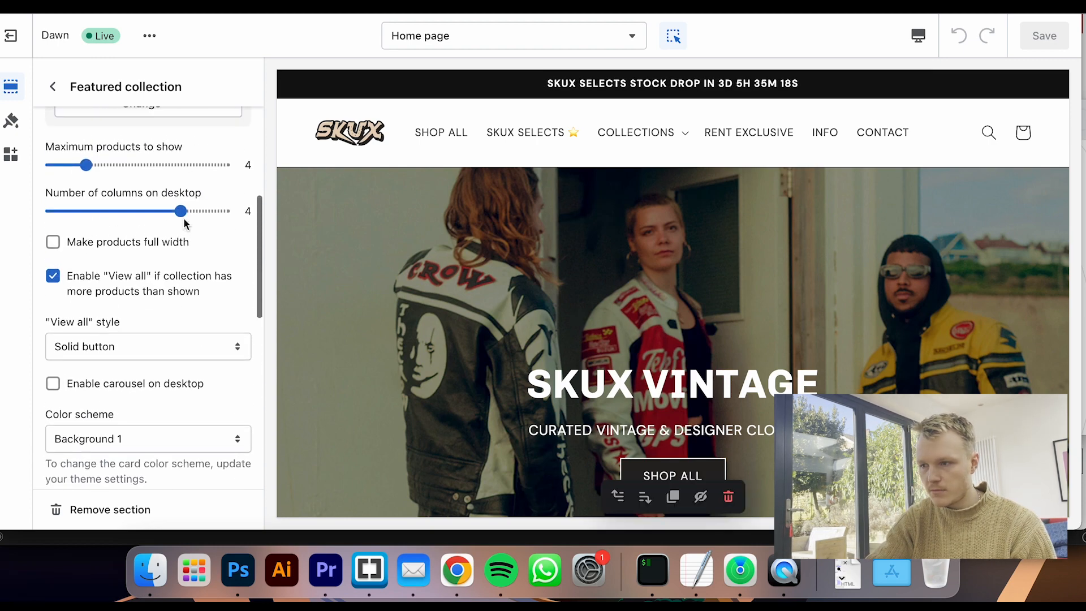
scroll(184, 223, up, 8)
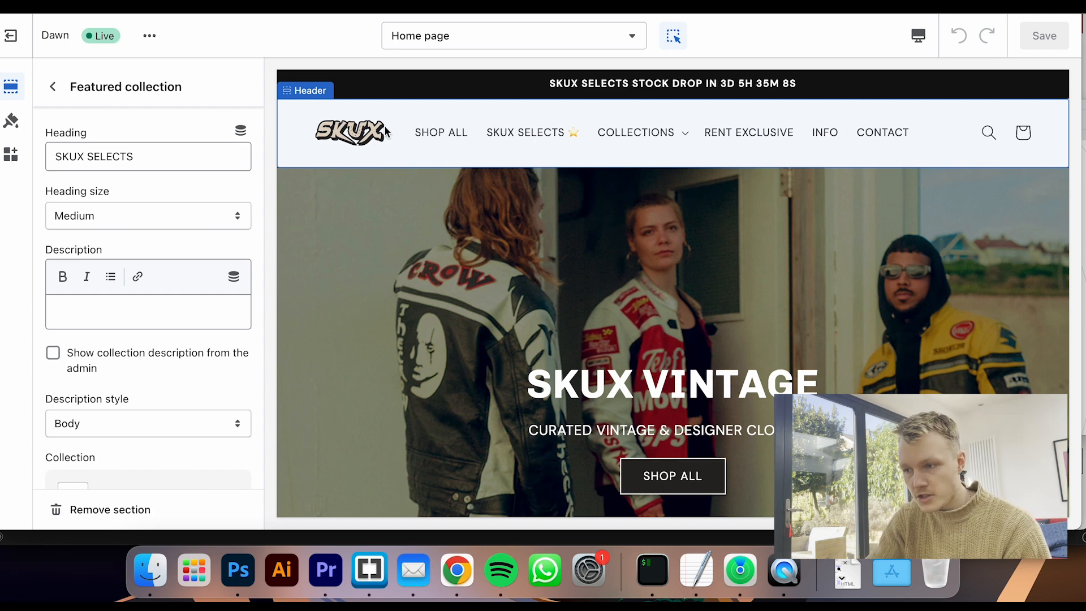
scroll(511, 257, down, 1)
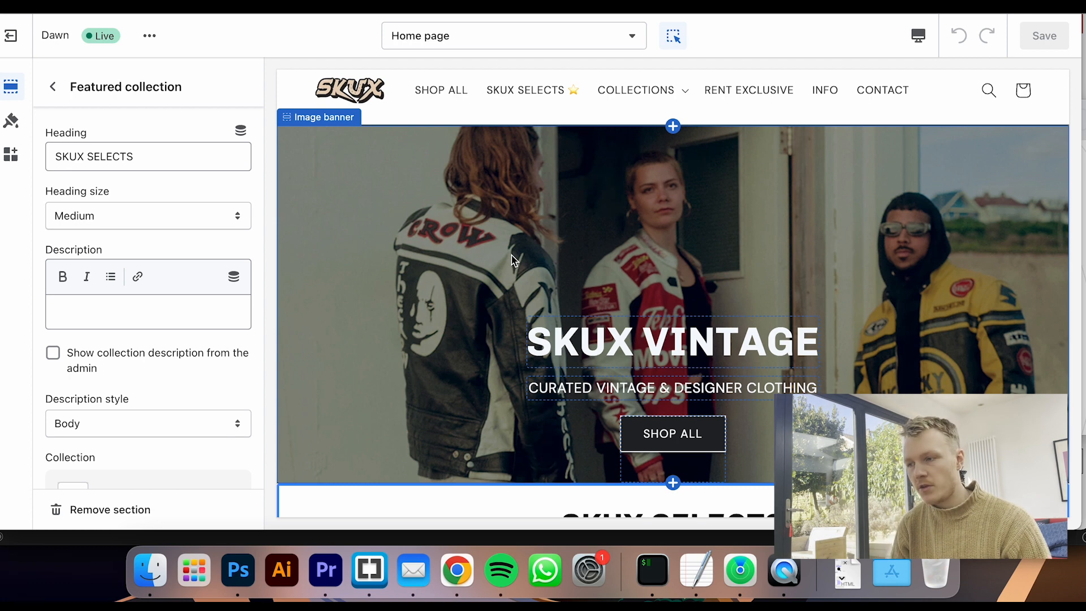
Open the image banner's settings to review its image, overlay, height and content options, and open its SKUX VINTAGE heading block
click(512, 260)
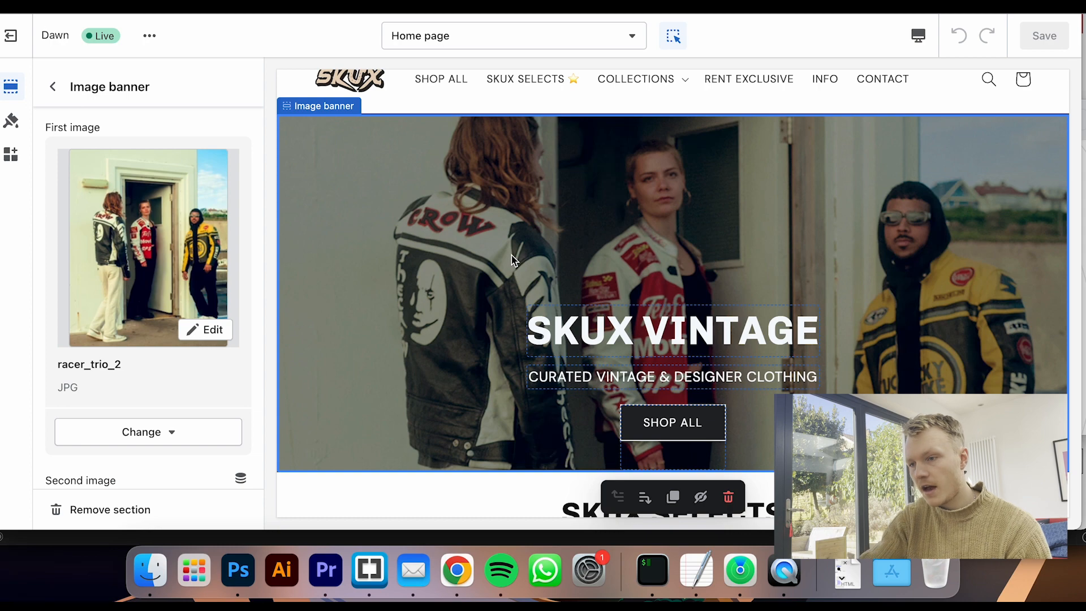
scroll(120, 287, down, 5)
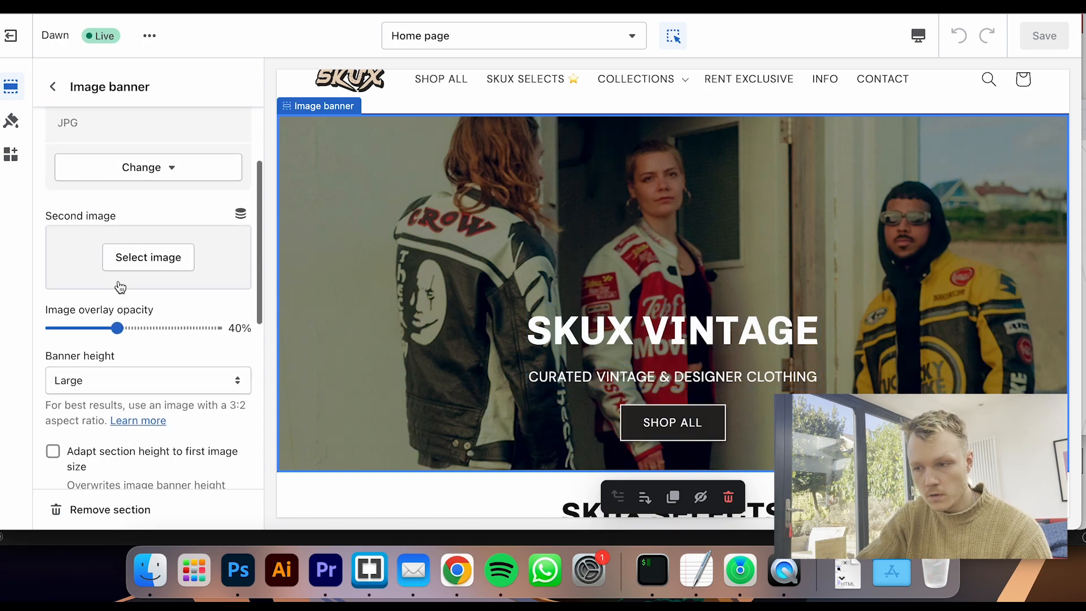
scroll(120, 287, down, 2)
scroll(130, 336, down, 4)
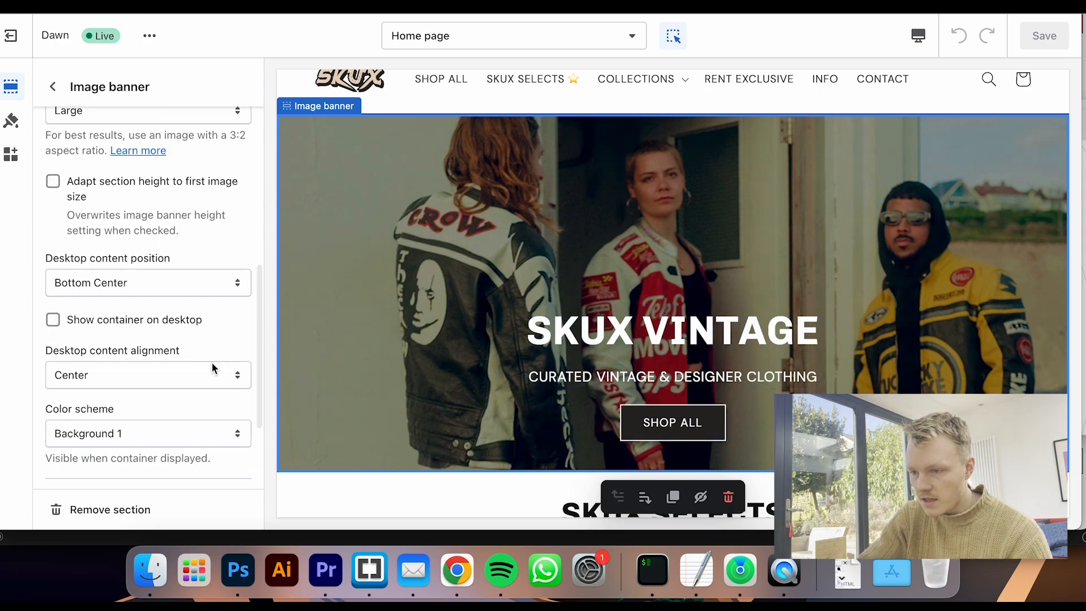
click(700, 338)
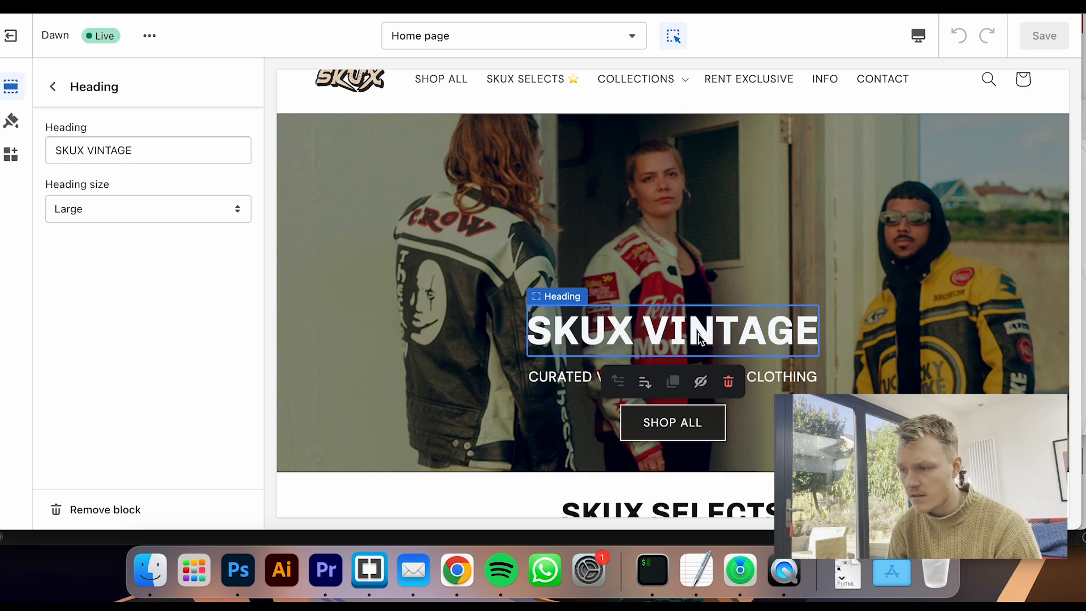
Open the settings of the SKUX SELECTS featured collection section below the banner
scroll(700, 338, down, 6)
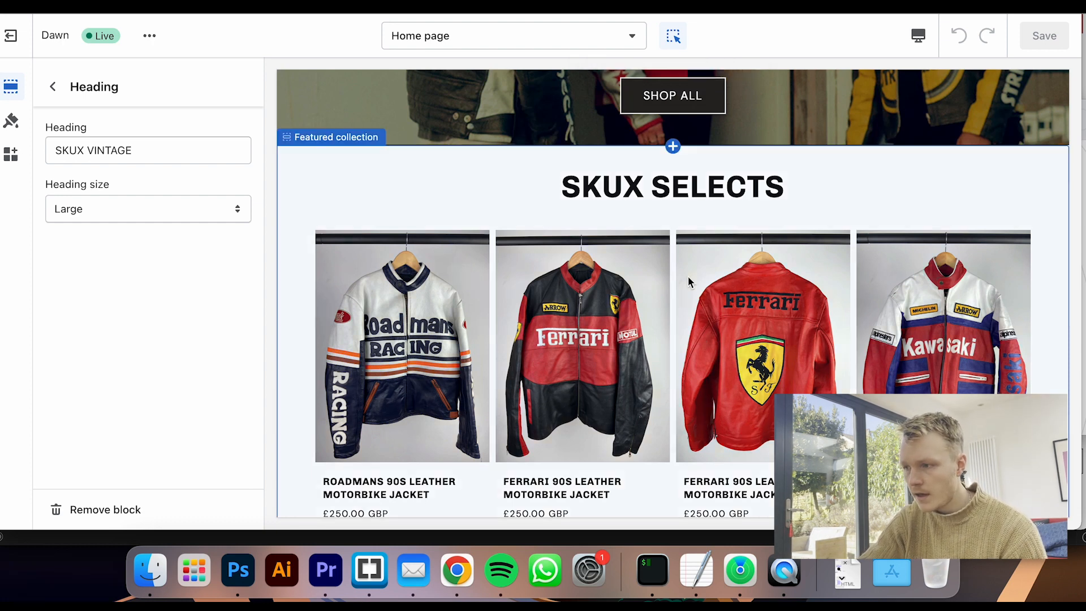
click(722, 215)
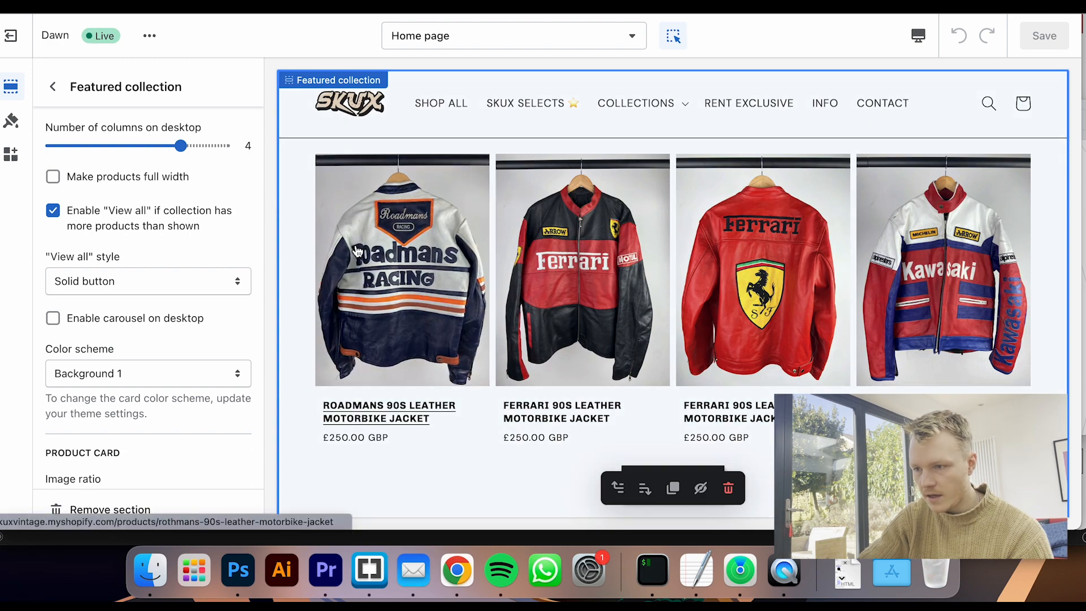
Review the SKUX SELECTS featured collection settings down to its mobile layout and section padding
scroll(583, 255, down, 3)
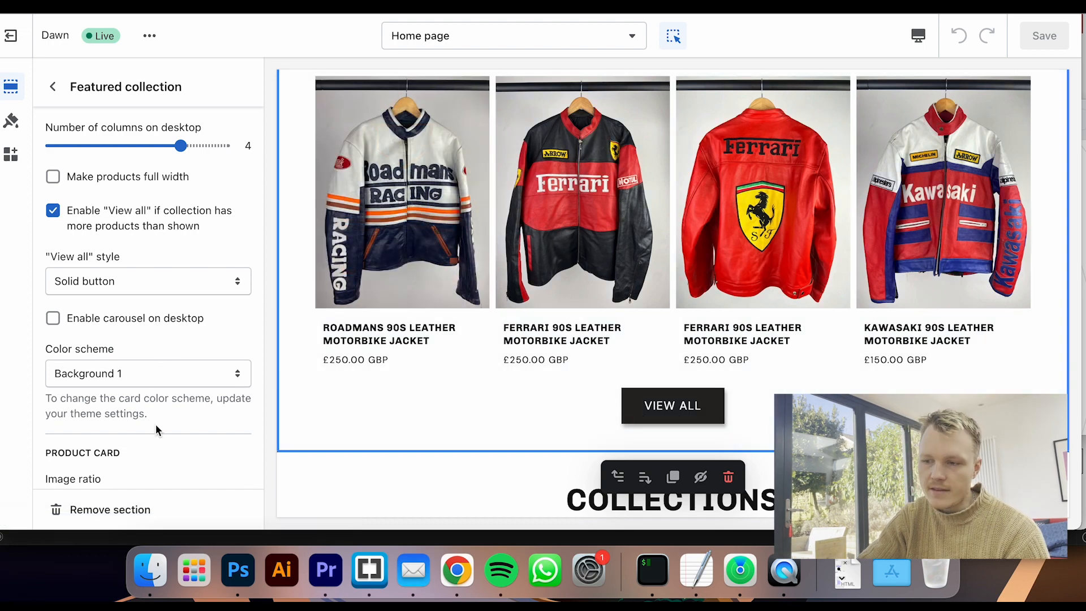
scroll(155, 424, down, 10)
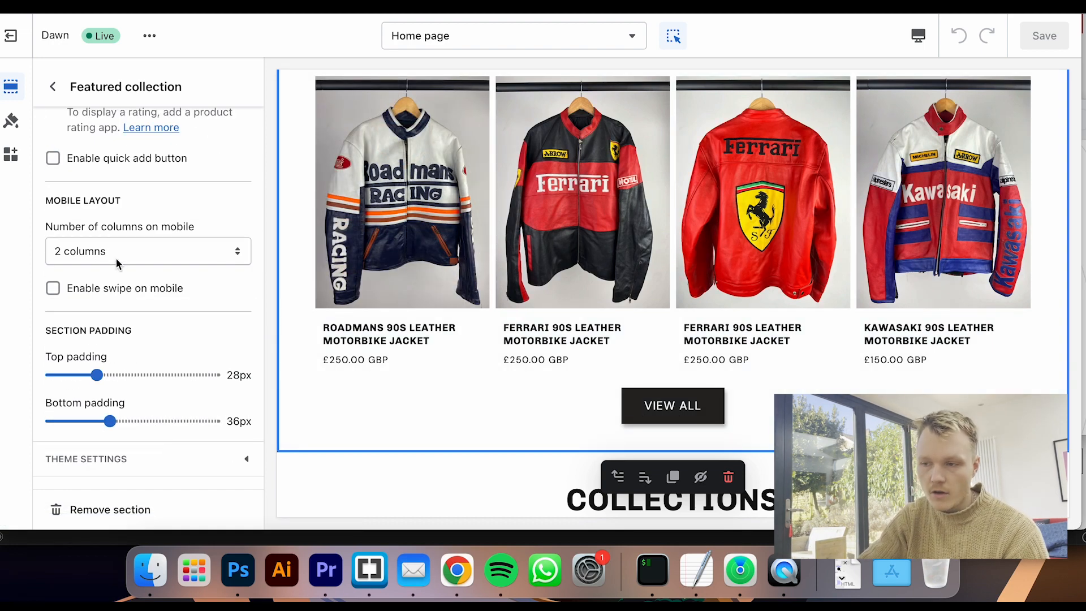
drag(45, 198, 192, 208)
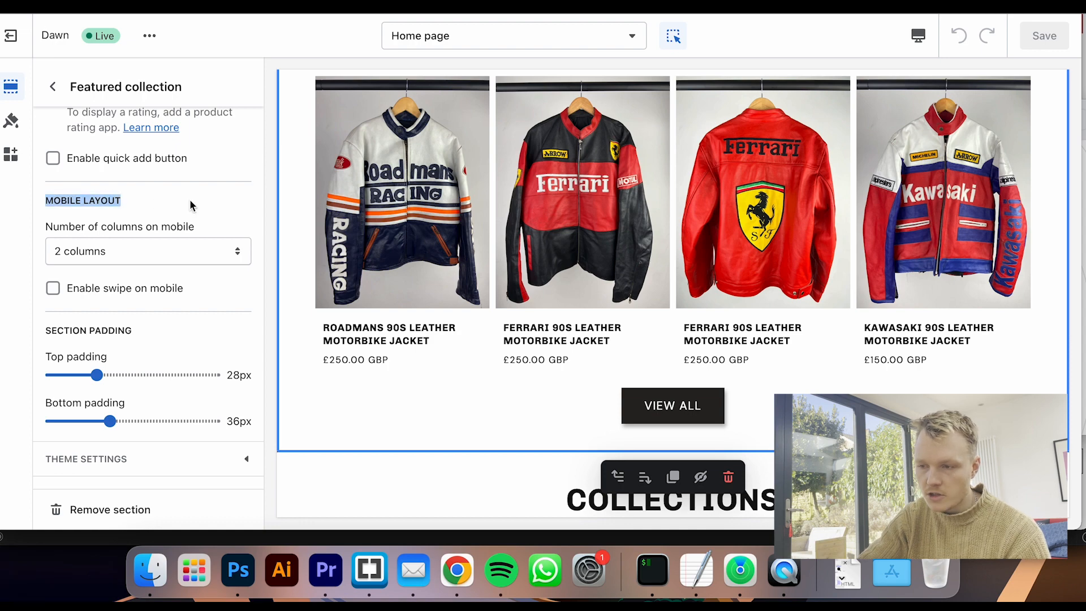
Look over the rest of the home page preview, from the Collections section through the Visit Us and Ethos columns to the footer
scroll(483, 392, down, 5)
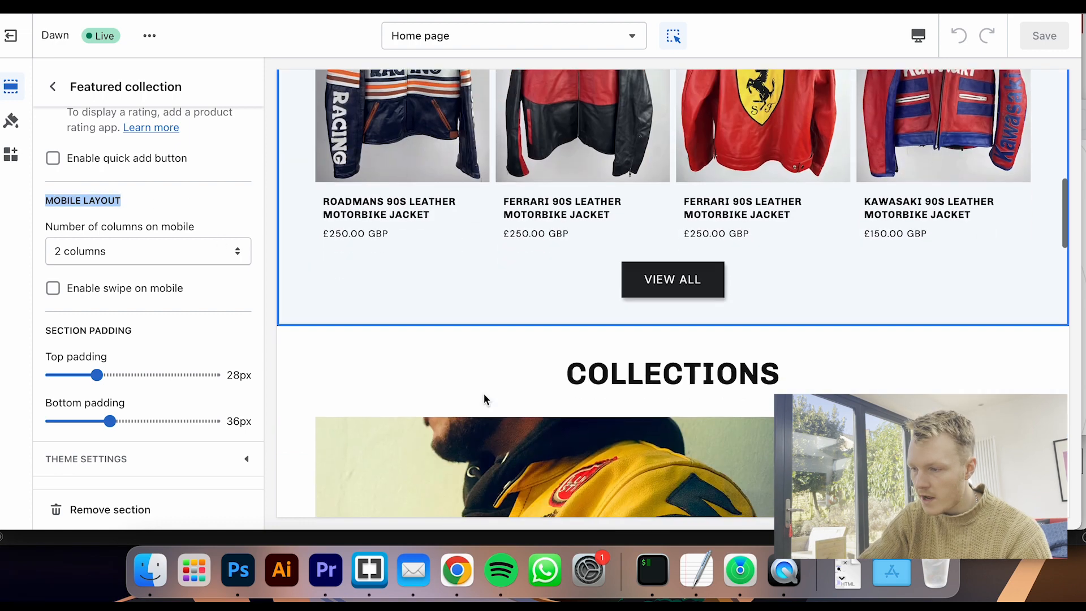
scroll(484, 398, down, 3)
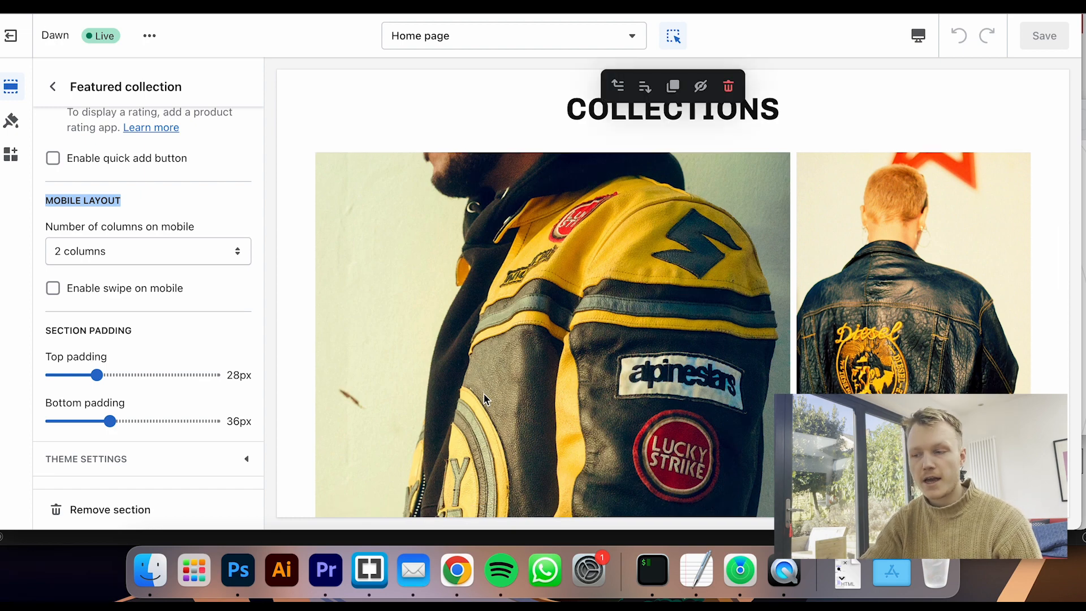
scroll(484, 399, down, 6)
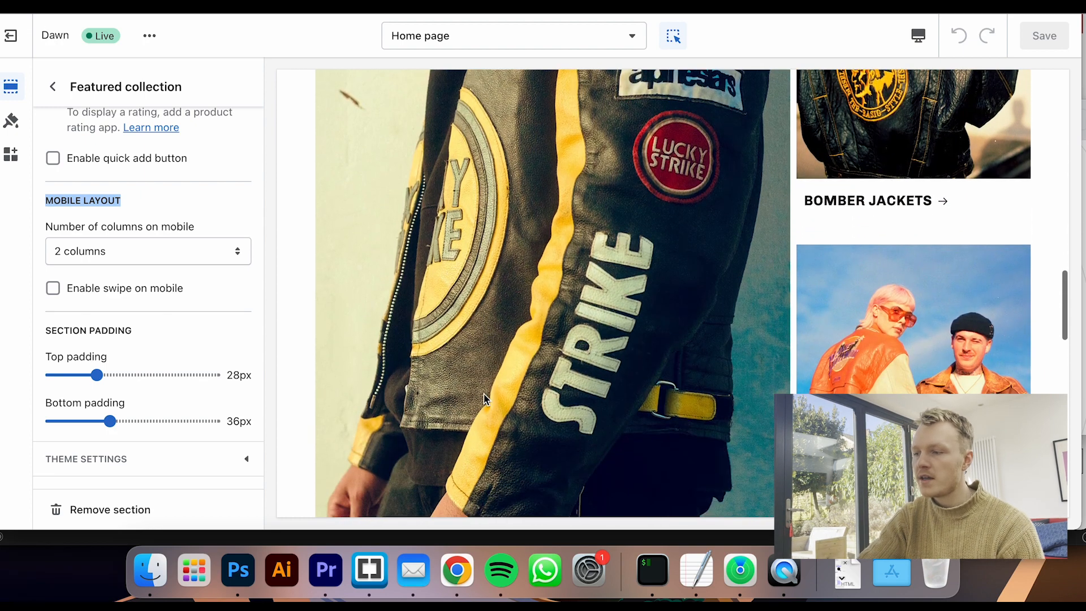
scroll(483, 395, down, 7)
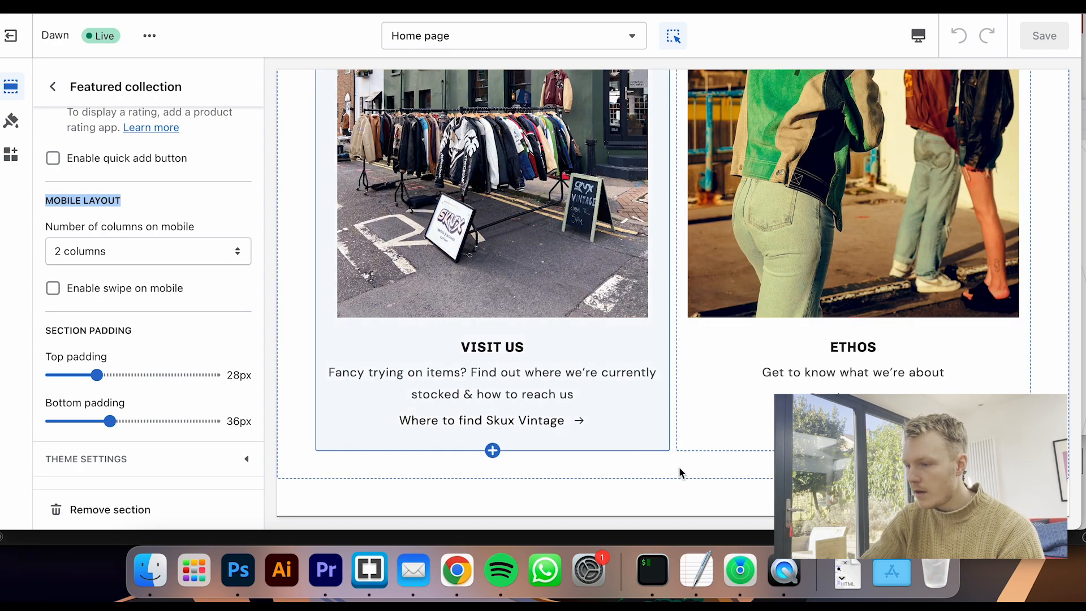
scroll(679, 470, down, 1)
scroll(679, 469, down, 3)
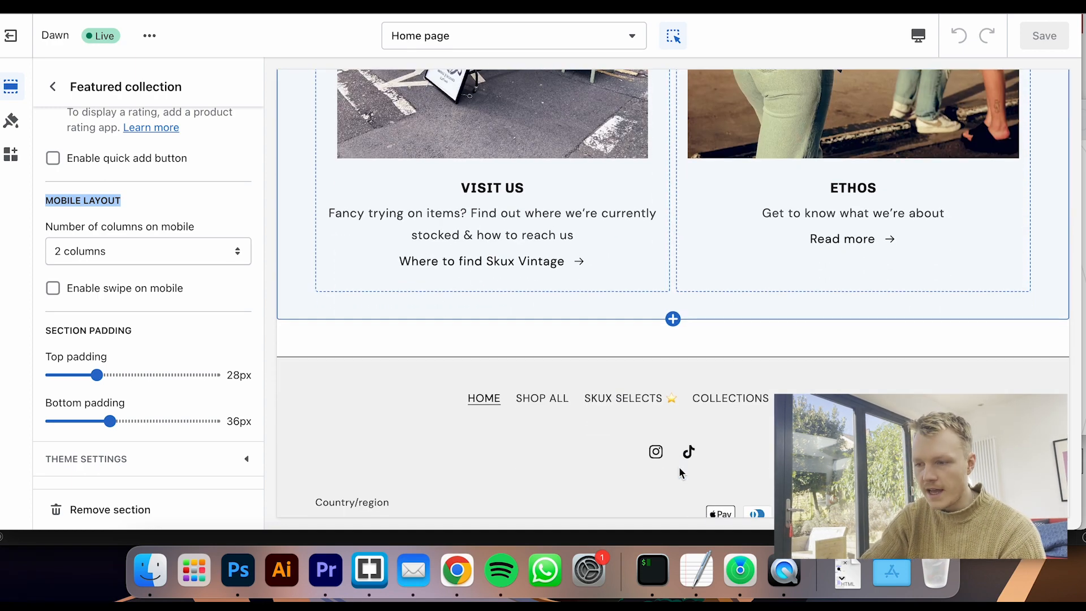
scroll(680, 469, up, 1)
scroll(680, 469, up, 5)
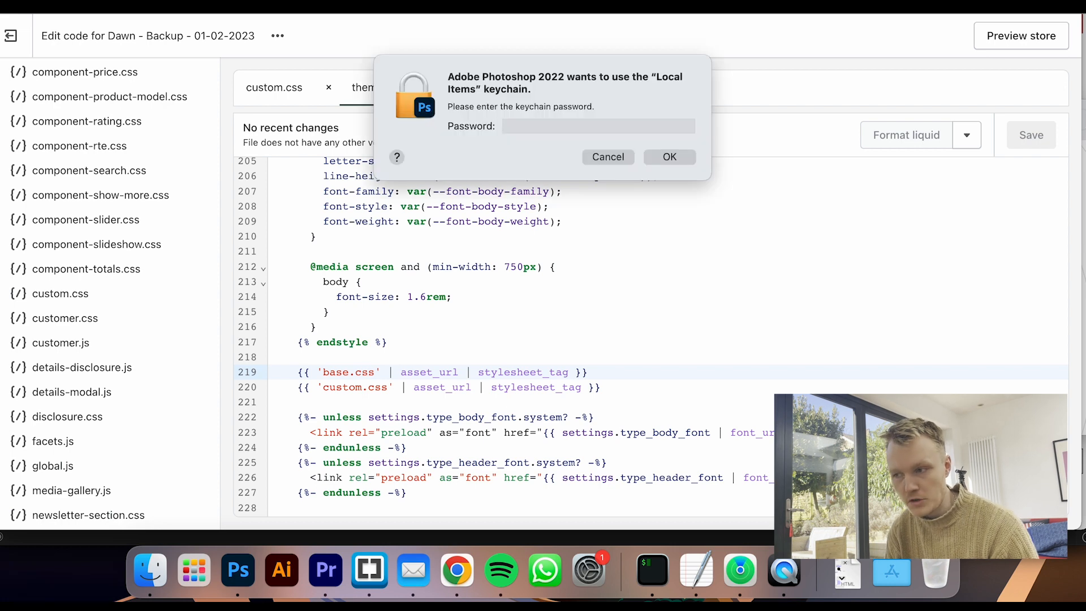
Dismiss the Photoshop keychain prompt and examine the base.css and custom.css stylesheet lines in theme.liquid
click(619, 157)
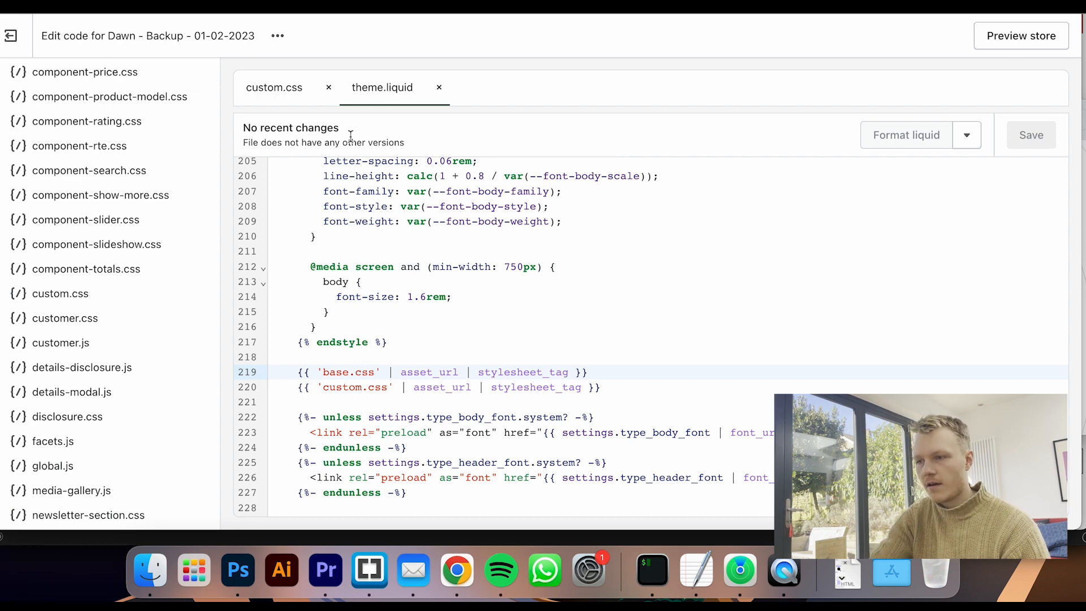
drag(296, 389, 633, 385)
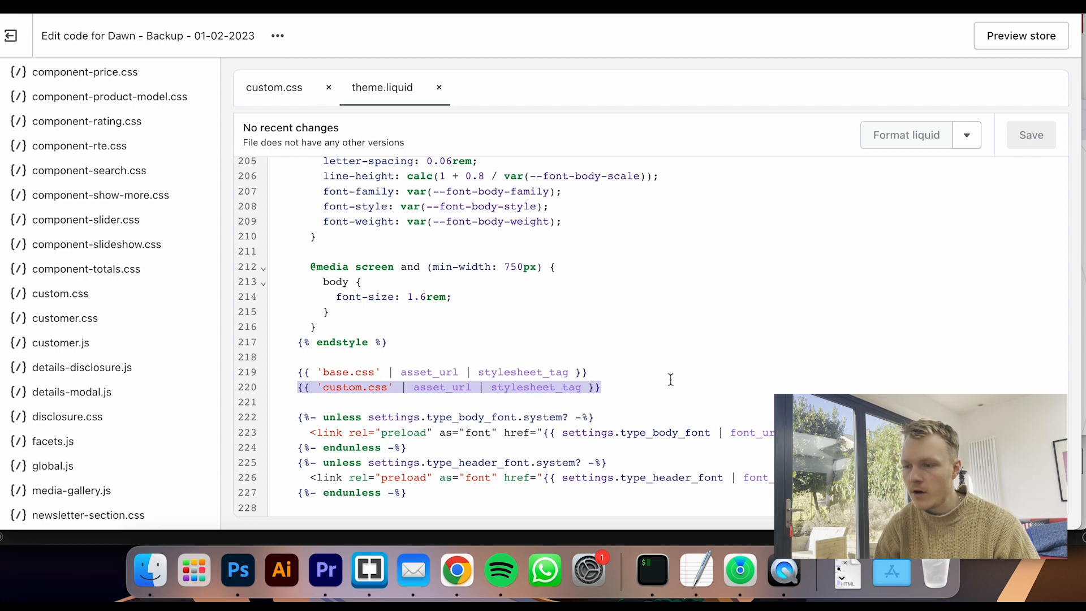
drag(323, 372, 378, 372)
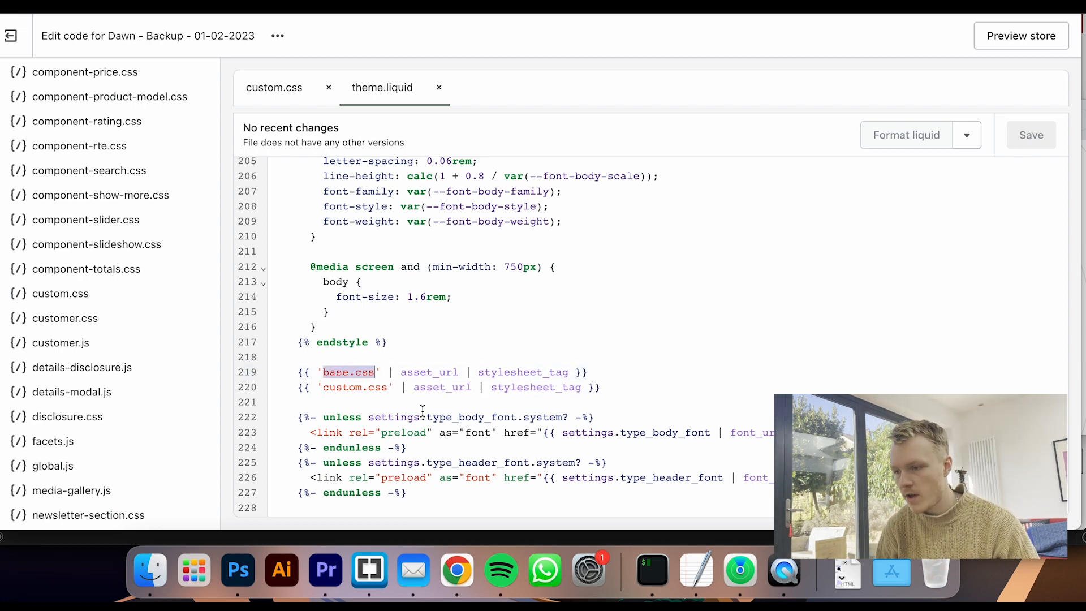
click(323, 388)
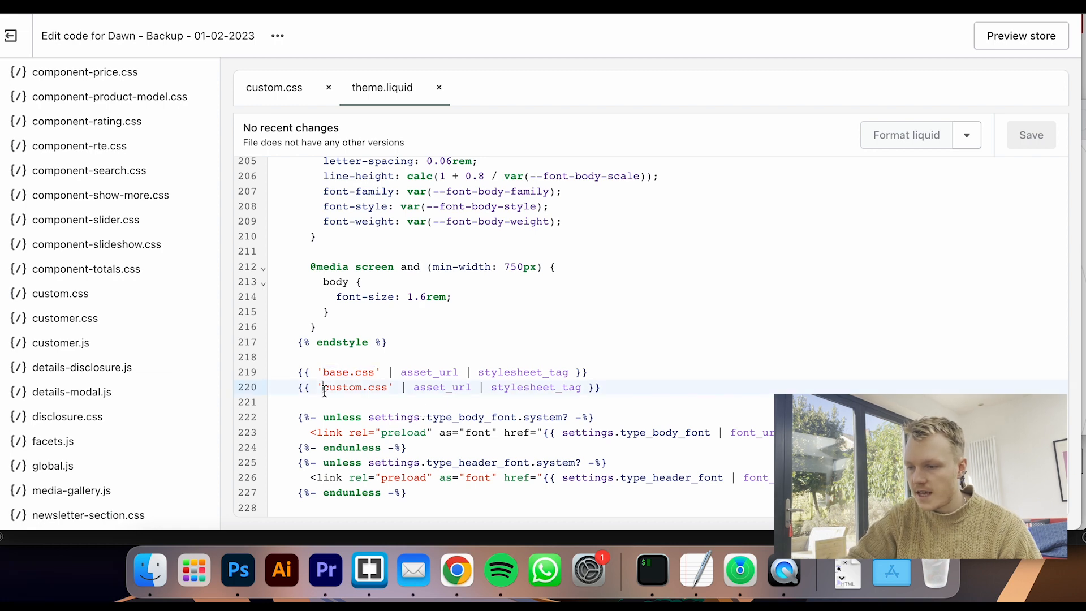
click(390, 389)
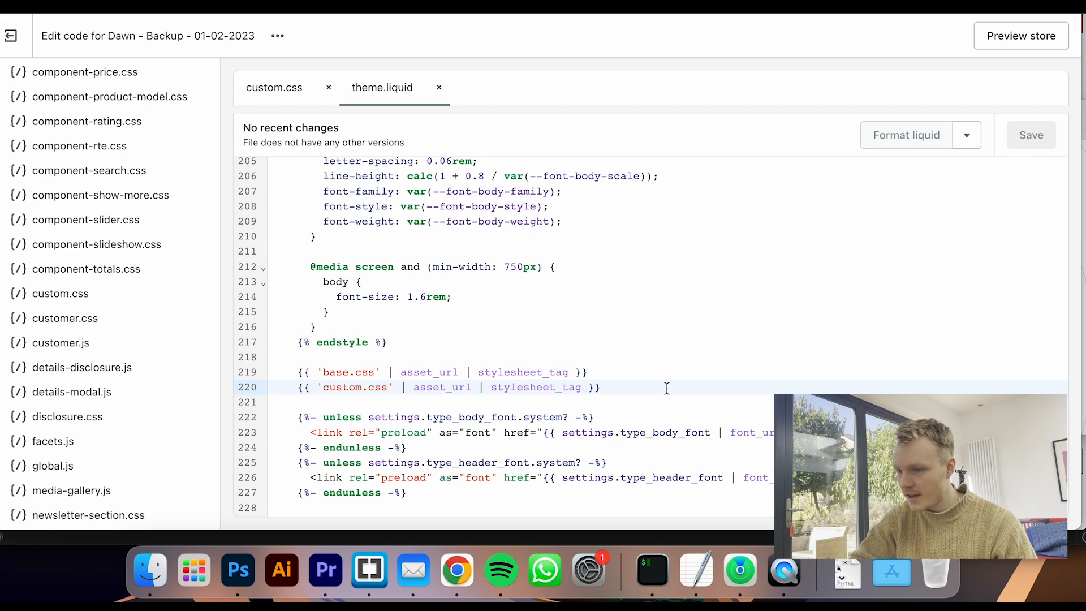
Open custom.css and read through its collection title, multicolumn and menu drawer styling rules
click(283, 101)
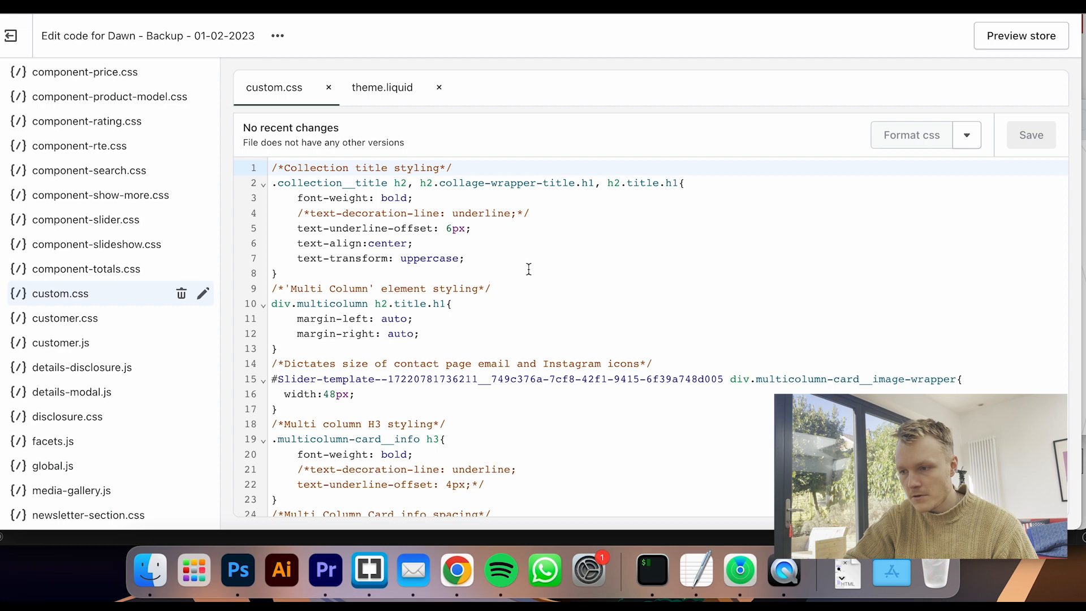
scroll(528, 270, down, 4)
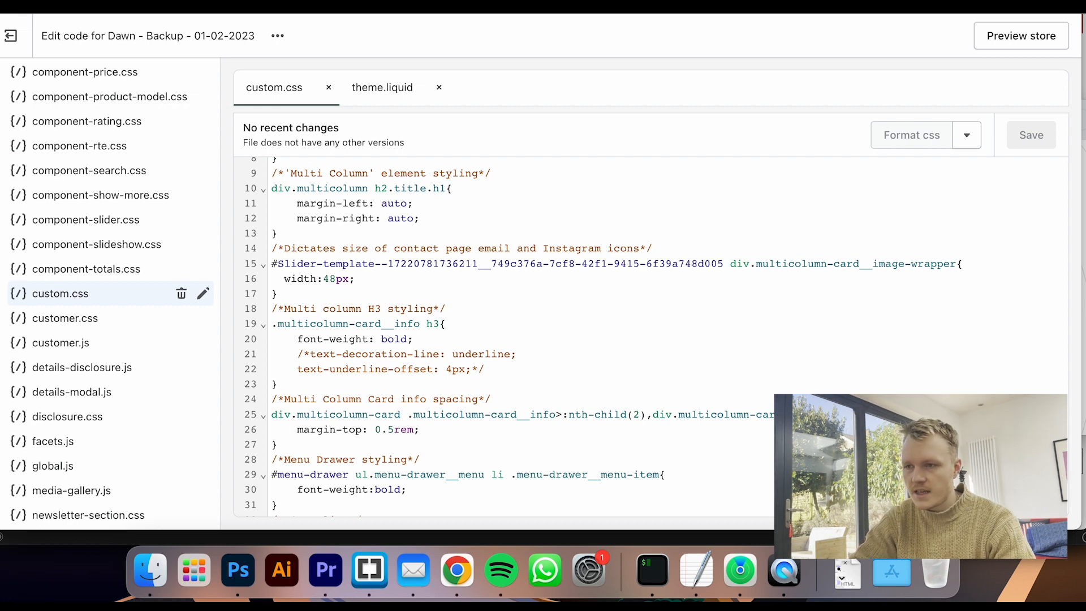
Switch to the live SKUX store, open its home page and examine the image banner's heading, tagline and button
key(ctrl+Tab)
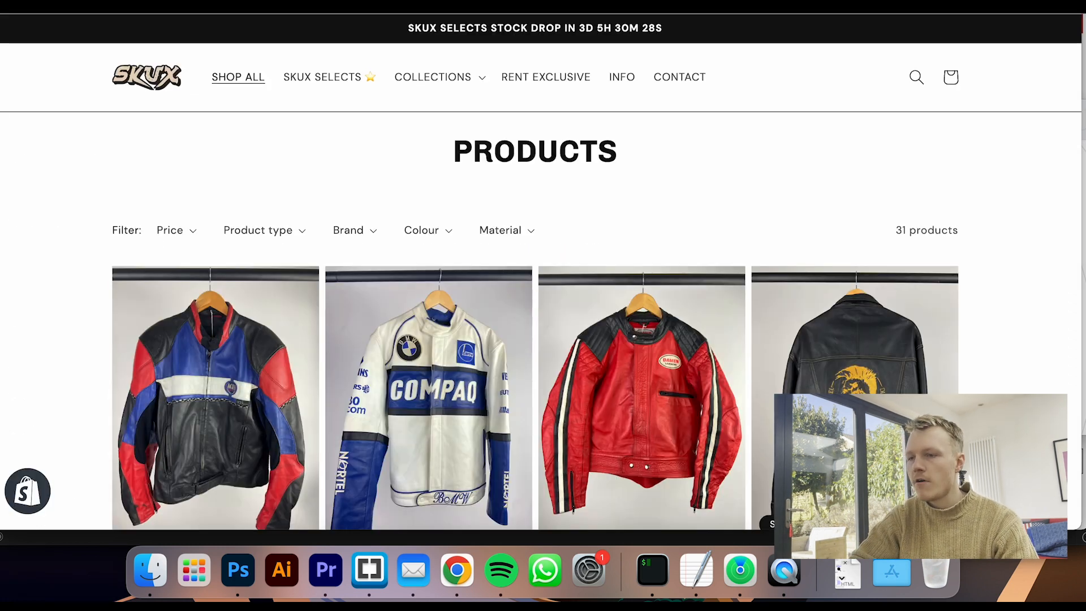
click(167, 91)
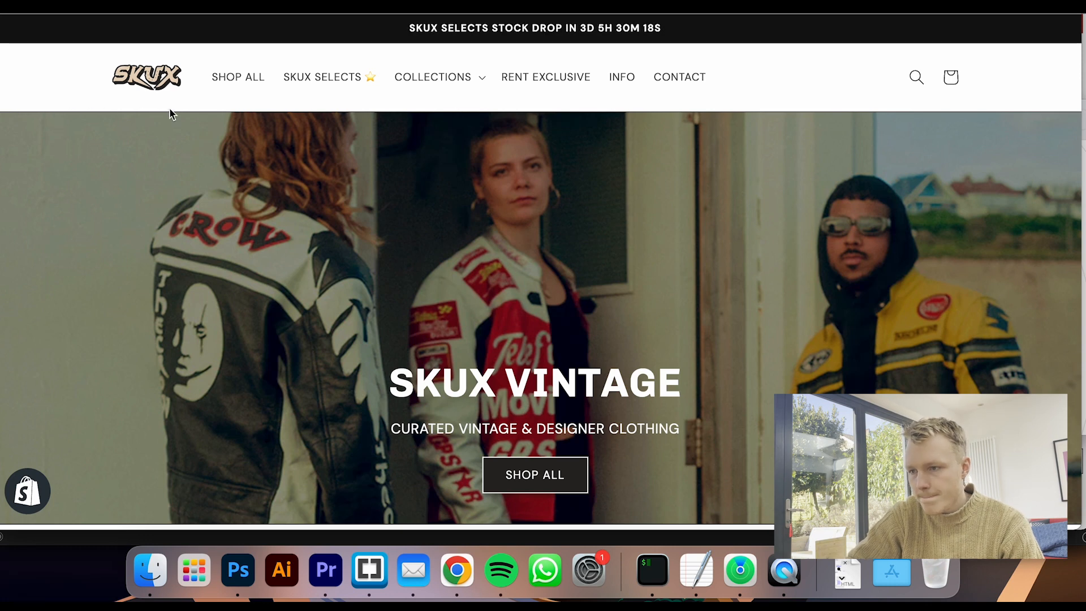
scroll(368, 209, down, 2)
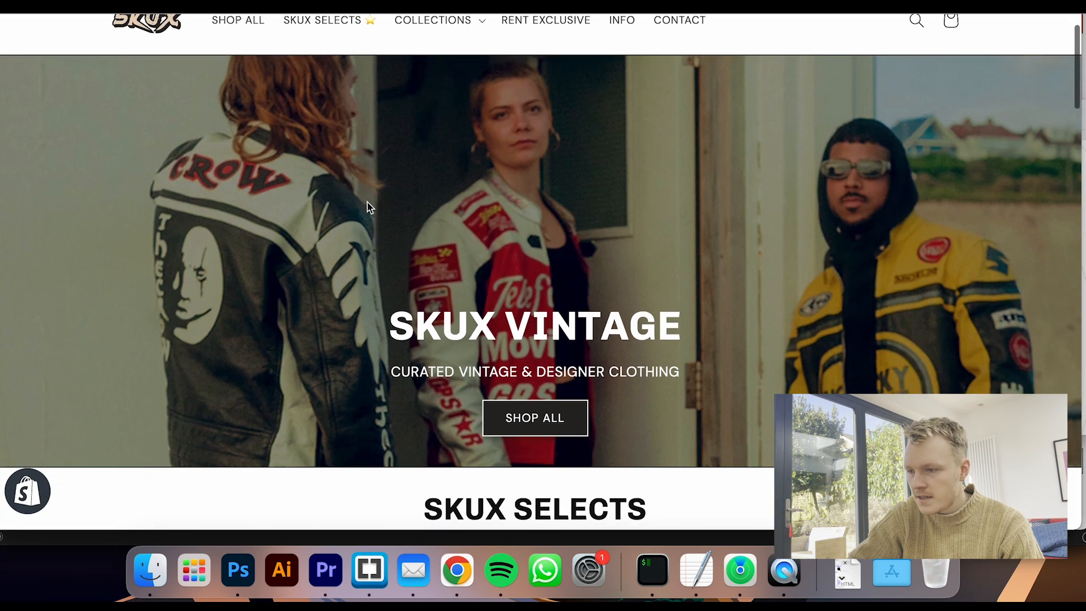
drag(412, 342, 687, 368)
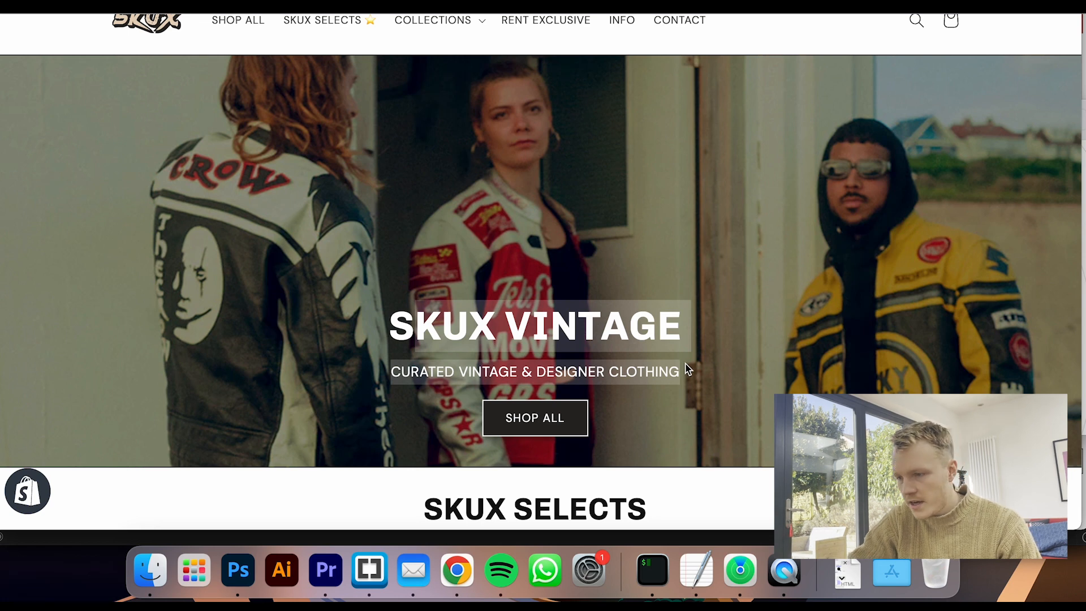
click(687, 369)
scroll(662, 344, down, 3)
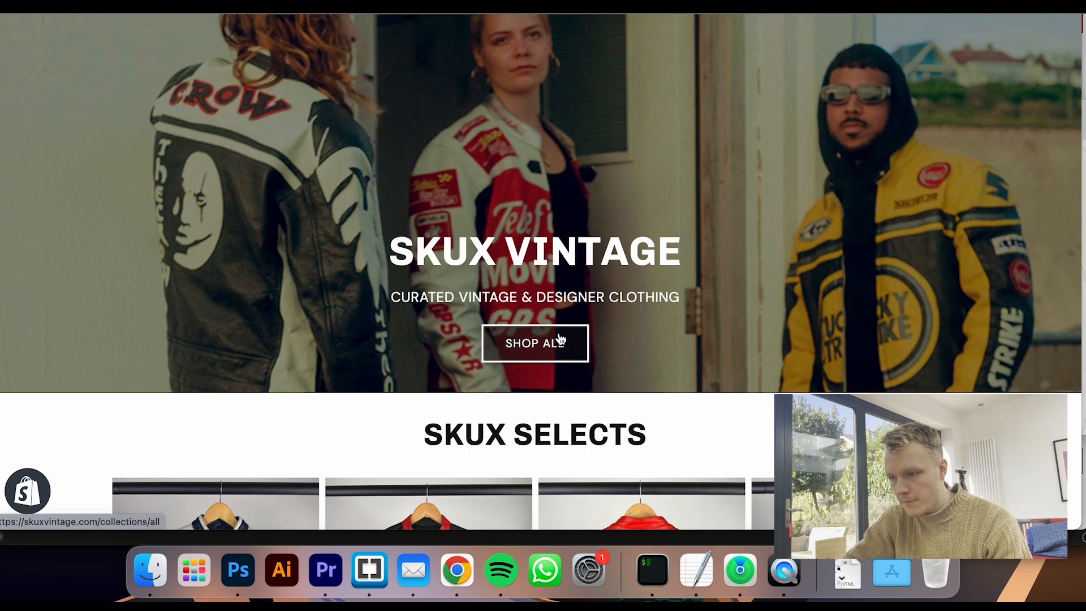
Examine the SKUX SELECTS section on the live home page, including its heading and product cards
scroll(560, 339, down, 5)
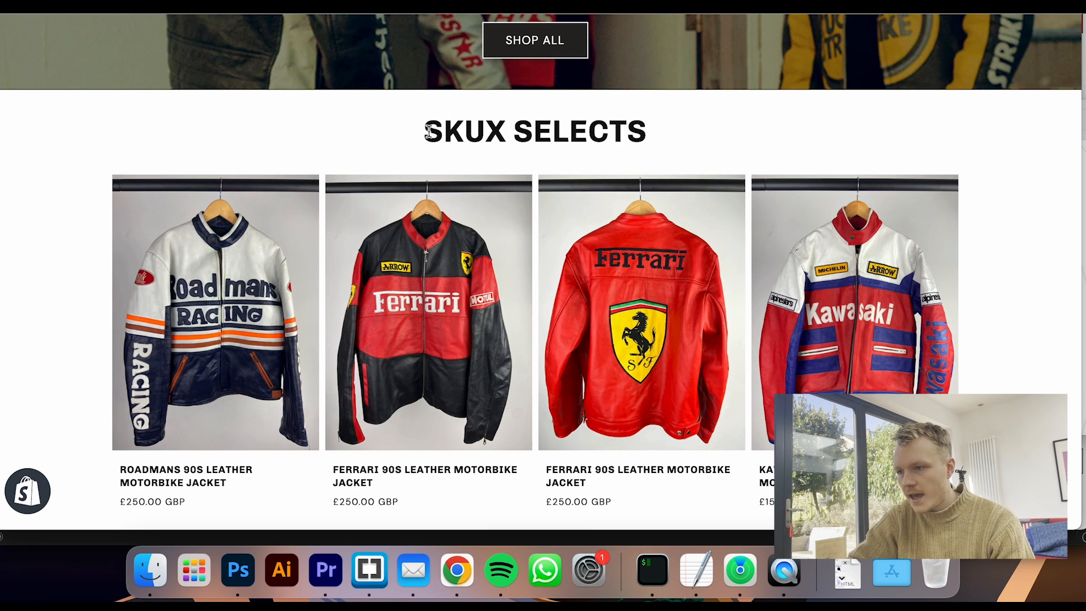
drag(435, 134, 721, 141)
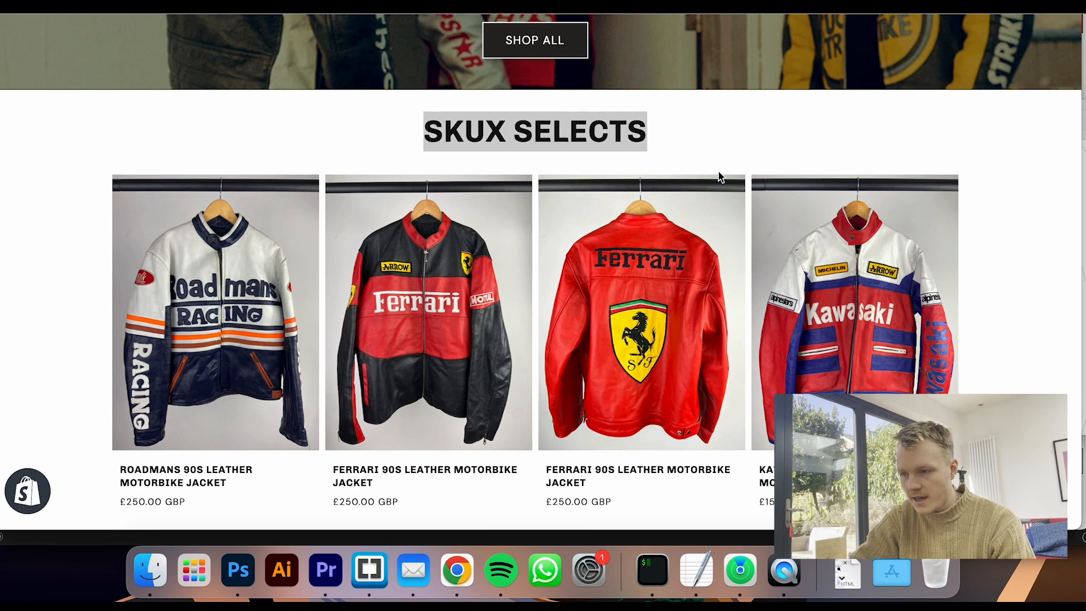
scroll(717, 175, down, 3)
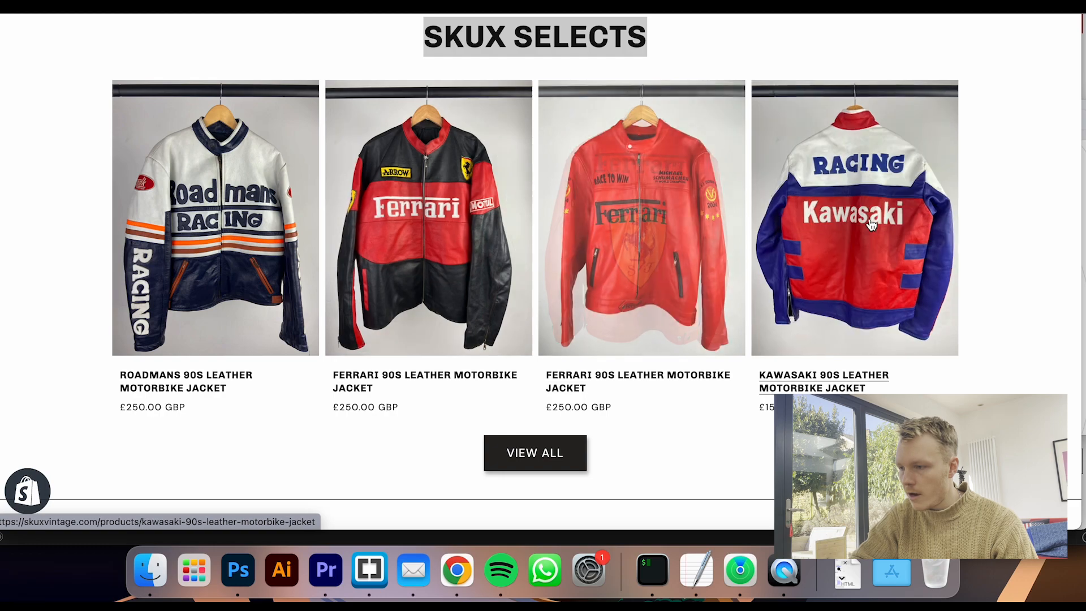
Look over the live home page from the Collections section through About SKUX Vintage to the footer
scroll(871, 224, down, 9)
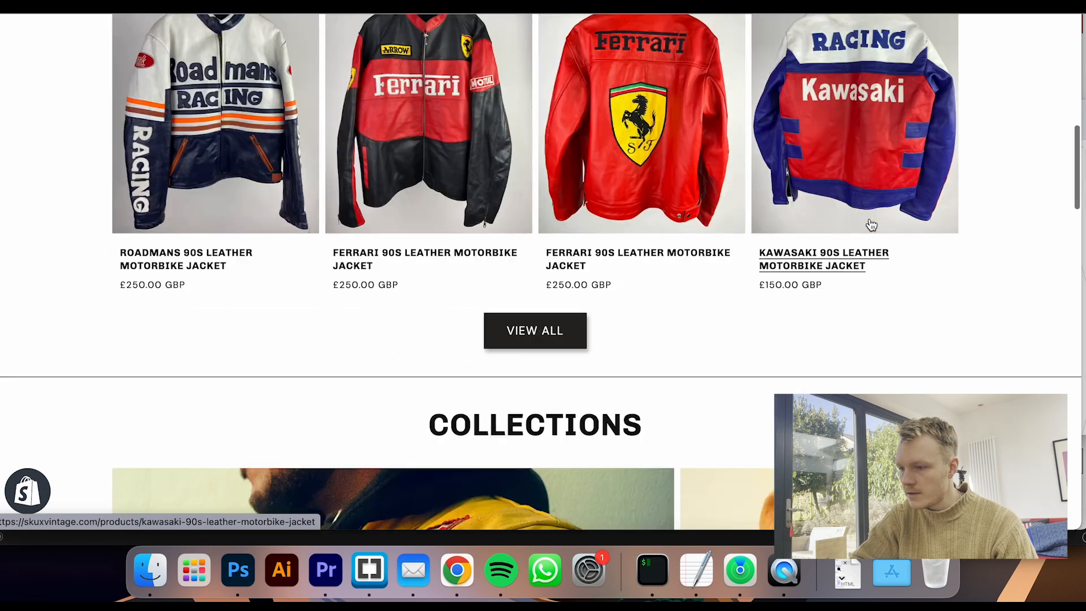
scroll(871, 225, down, 10)
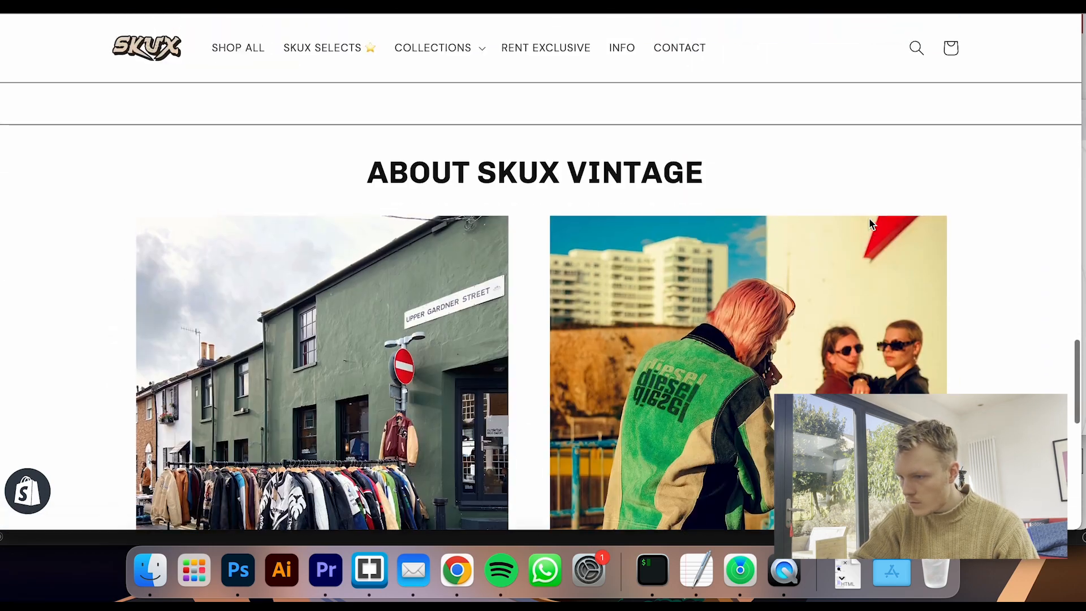
scroll(871, 224, down, 8)
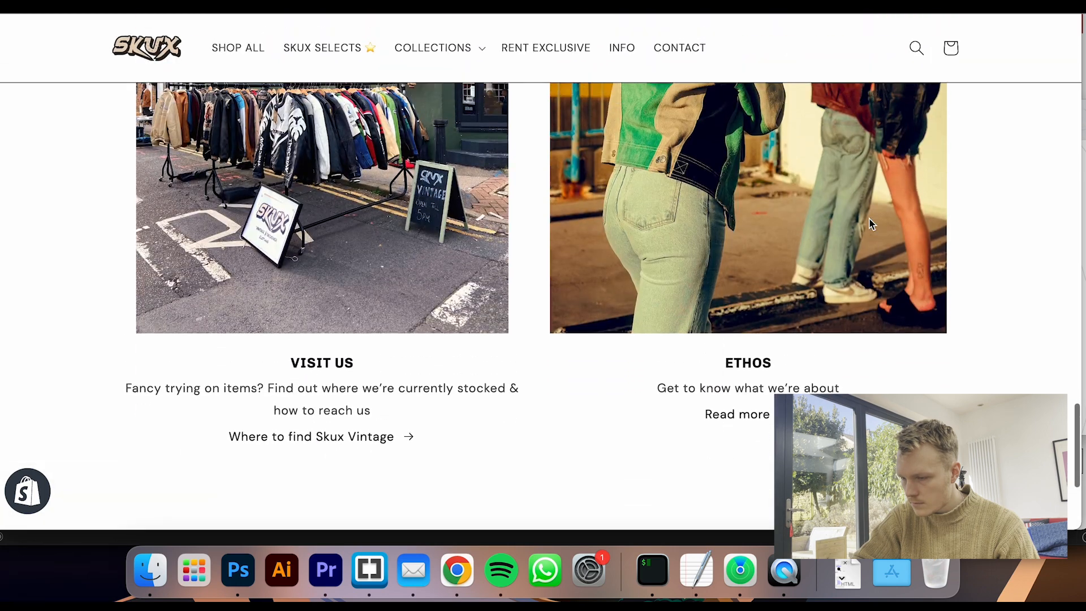
scroll(870, 223, down, 2)
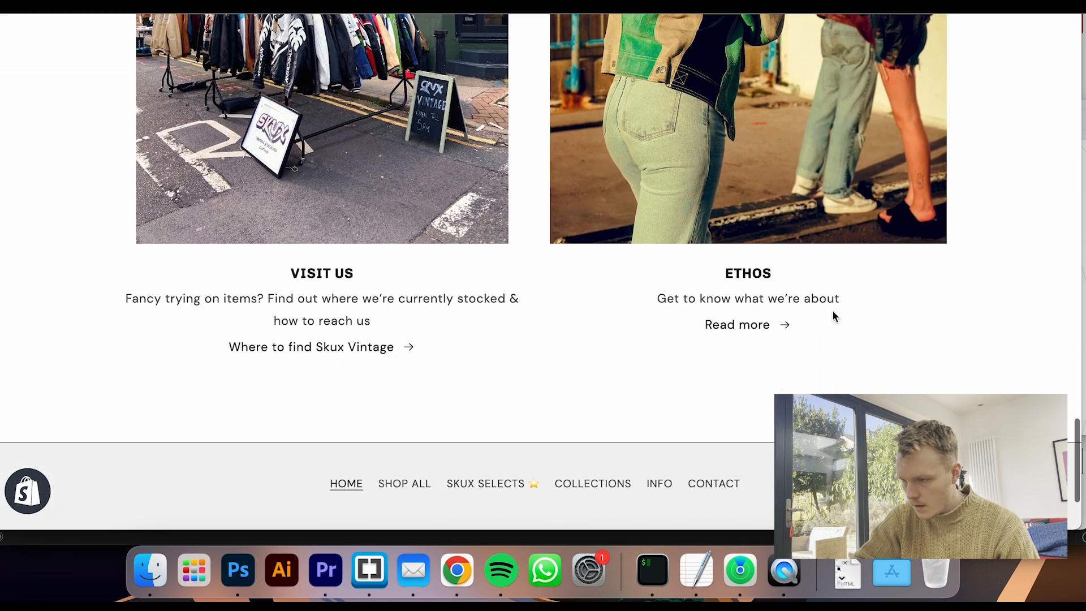
scroll(758, 321, down, 3)
scroll(758, 321, down, 2)
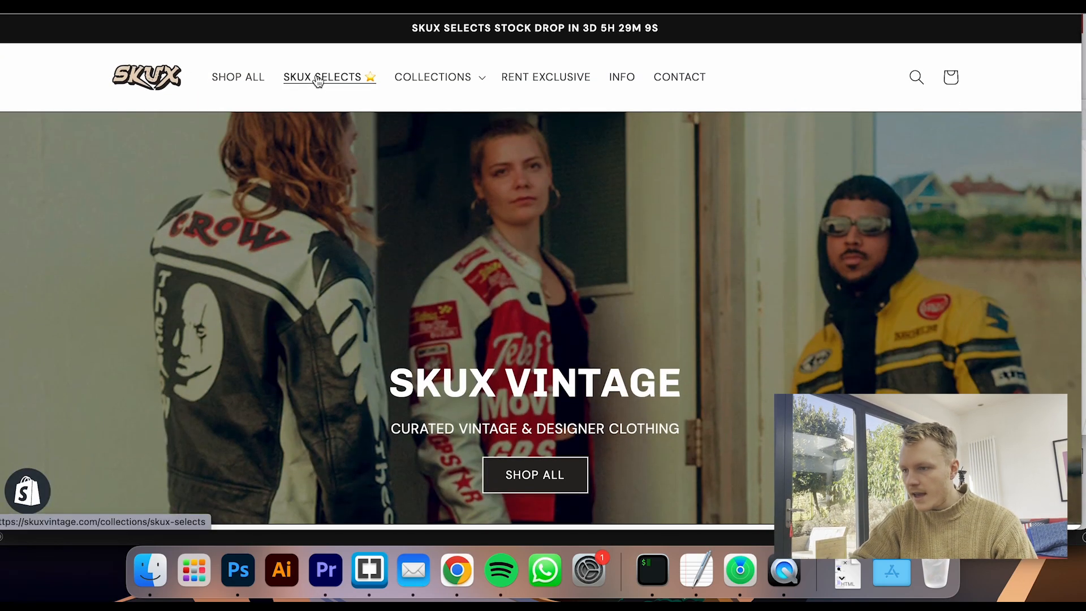
Open the SKUX SELECTS collection page and look through its product grid down to the footer and back
click(339, 80)
scroll(705, 336, down, 15)
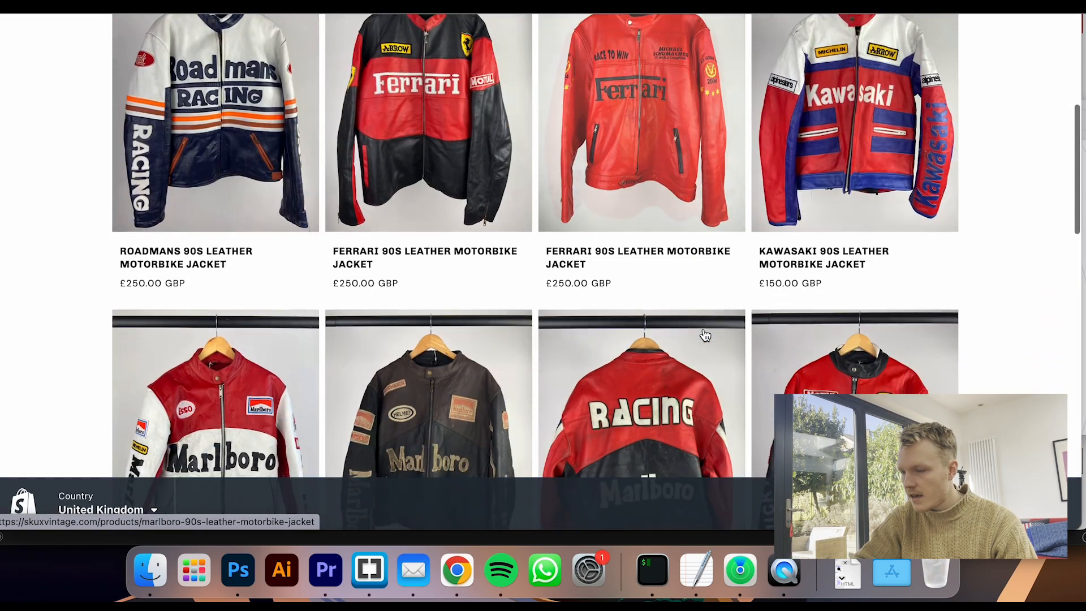
scroll(705, 336, down, 10)
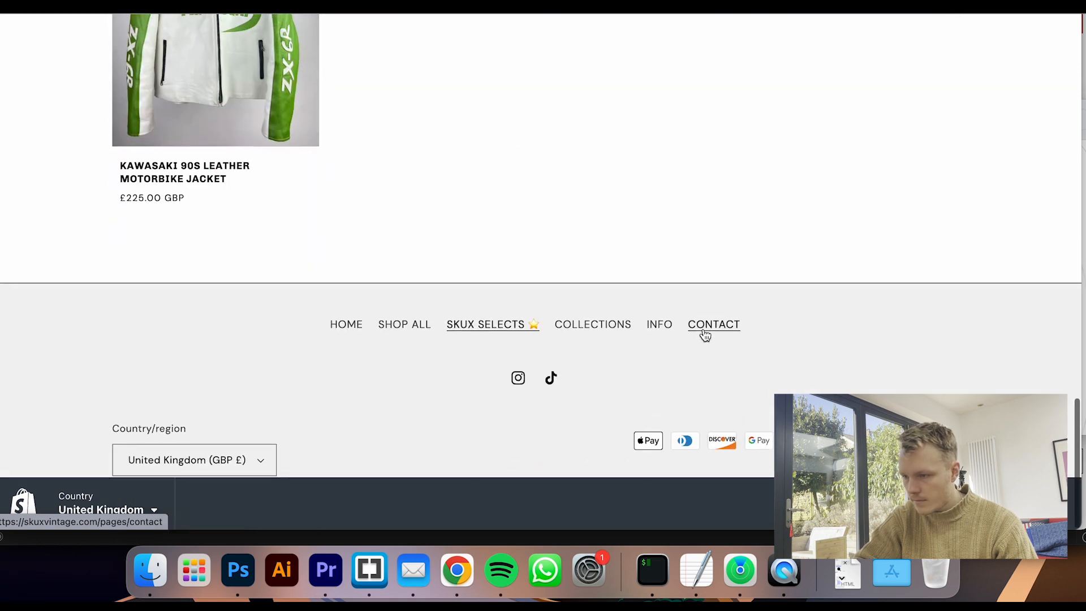
scroll(705, 336, up, 20)
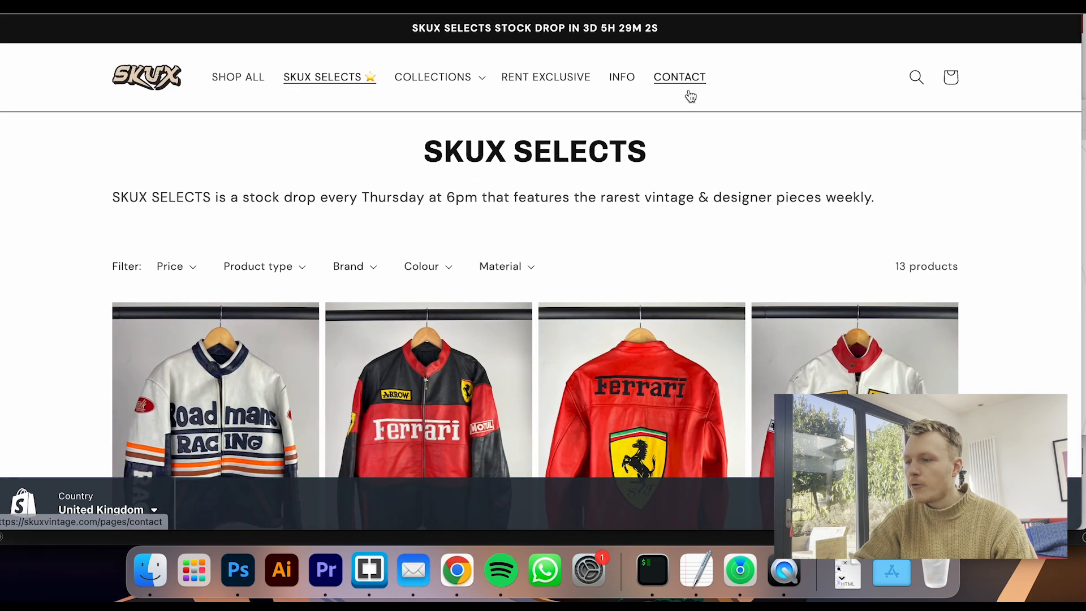
Open the Contact page and review its Email and Instagram columns and the footer below
click(689, 95)
scroll(782, 334, down, 3)
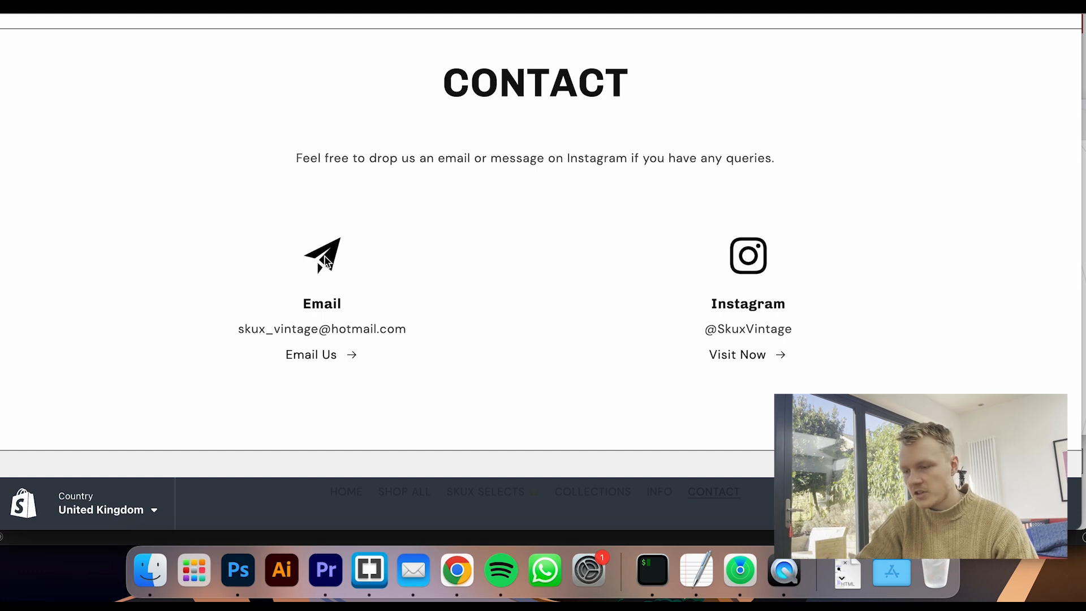
scroll(183, 195, up, 3)
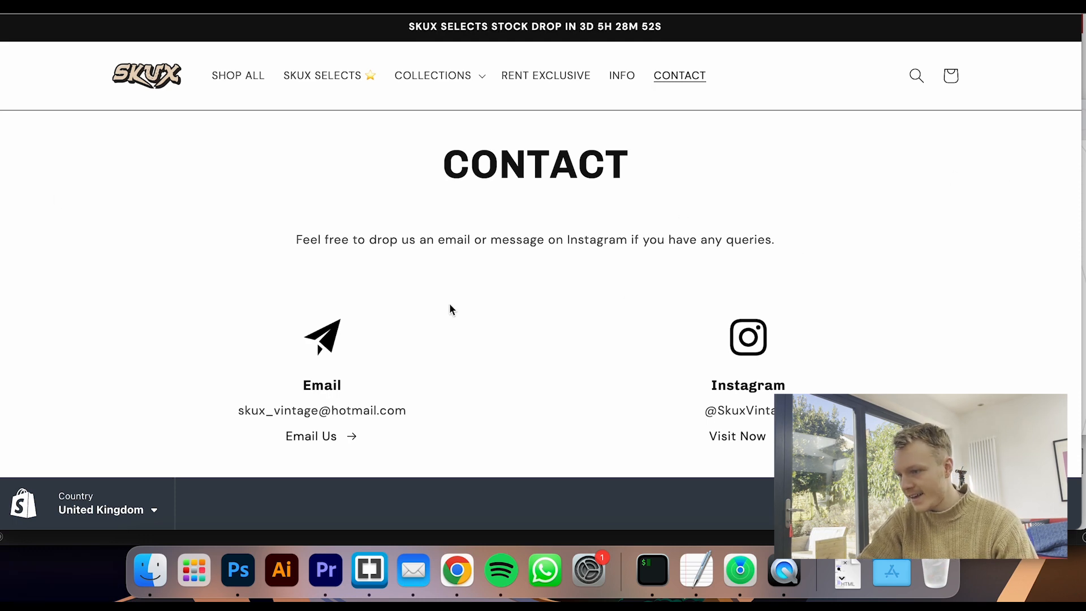
scroll(290, 335, down, 5)
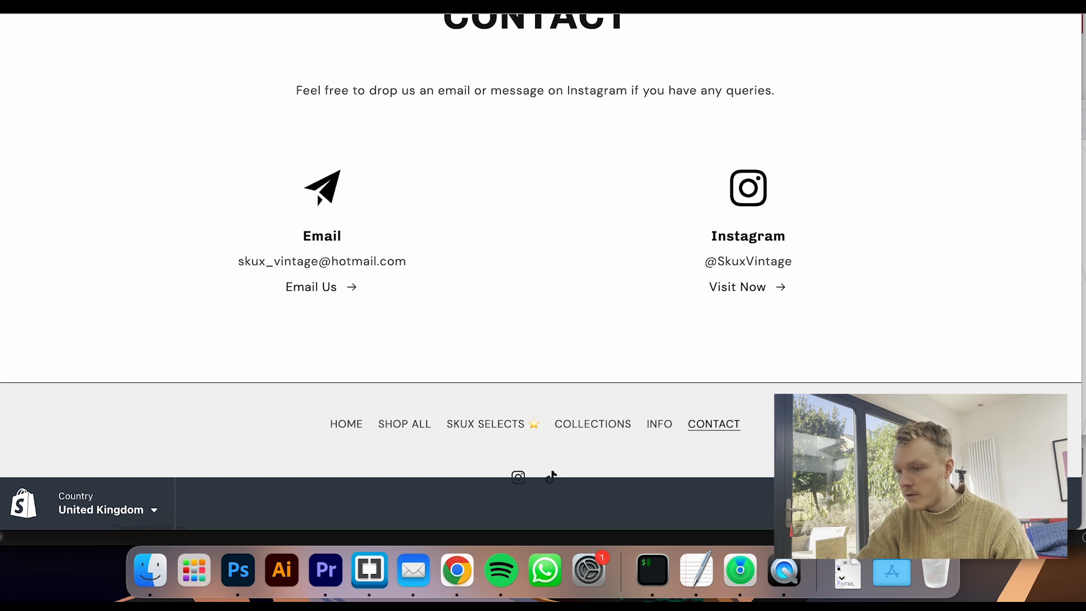
Review the Contact page down to its footer and highlight the SKUX SELECTS stock drop countdown in the announcement bar
scroll(541, 272, down, 3)
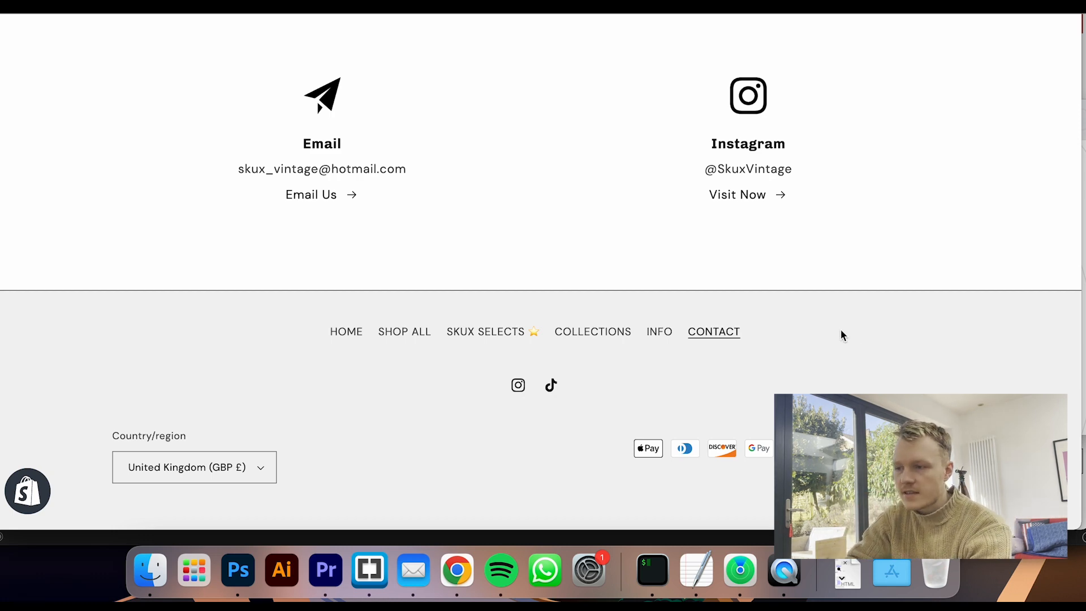
scroll(664, 242, up, 5)
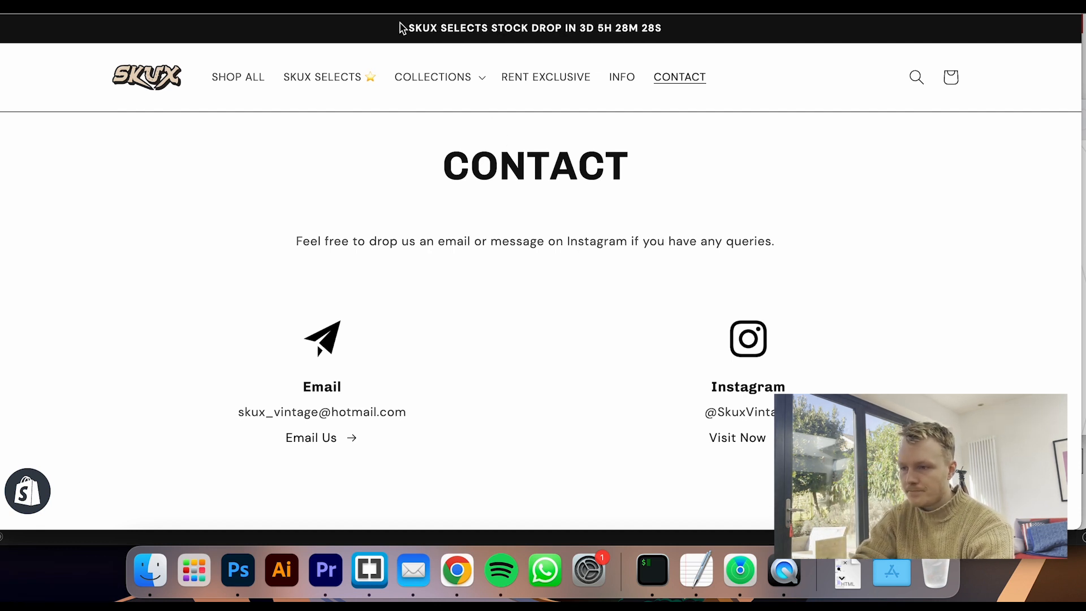
drag(407, 28, 694, 47)
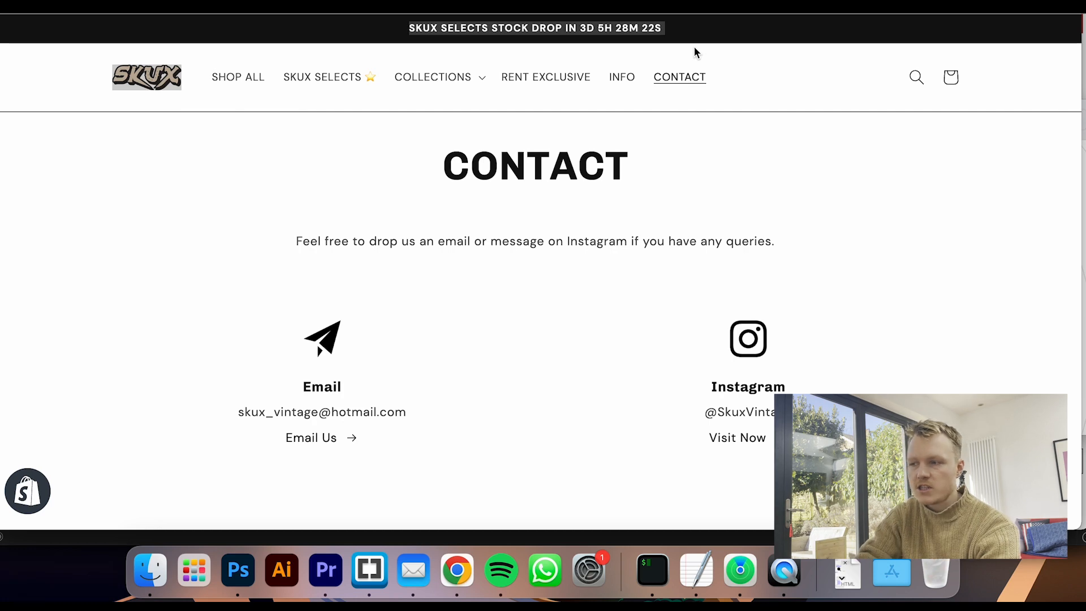
click(758, 38)
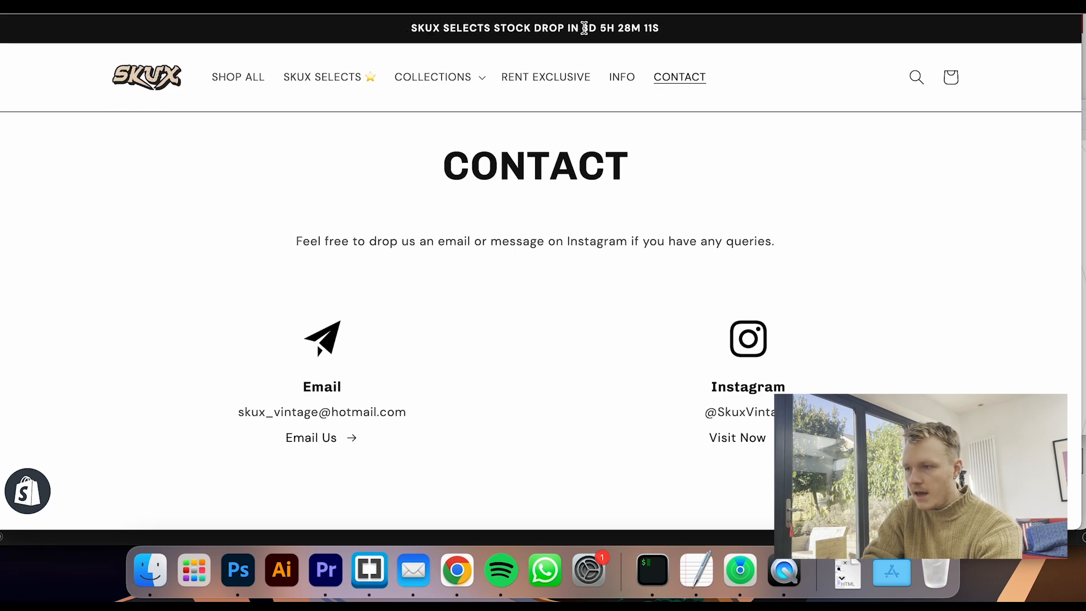
drag(582, 27, 714, 26)
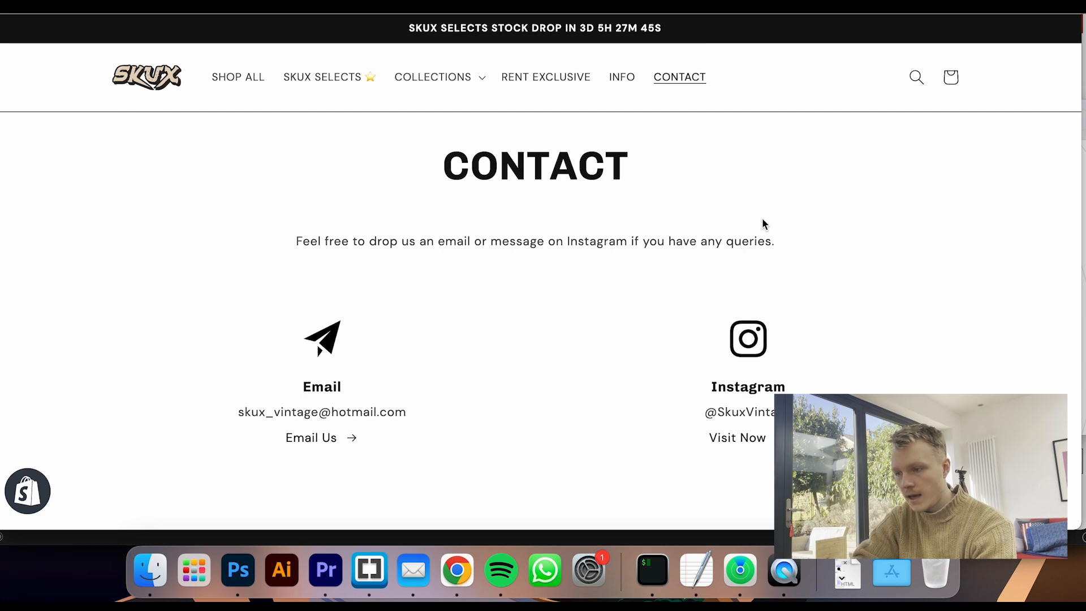
scroll(762, 224, down, 5)
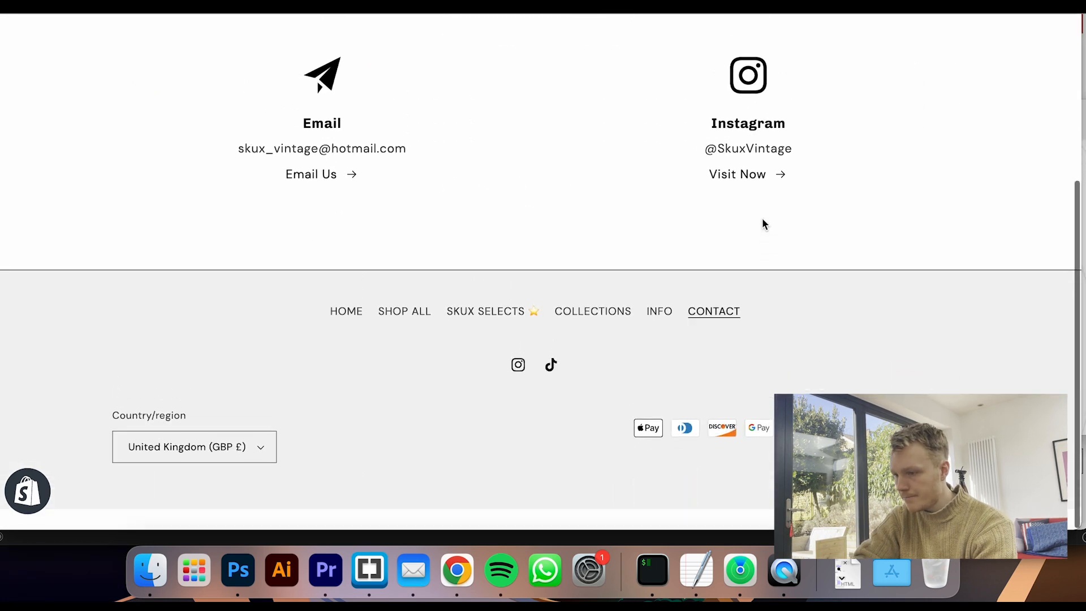
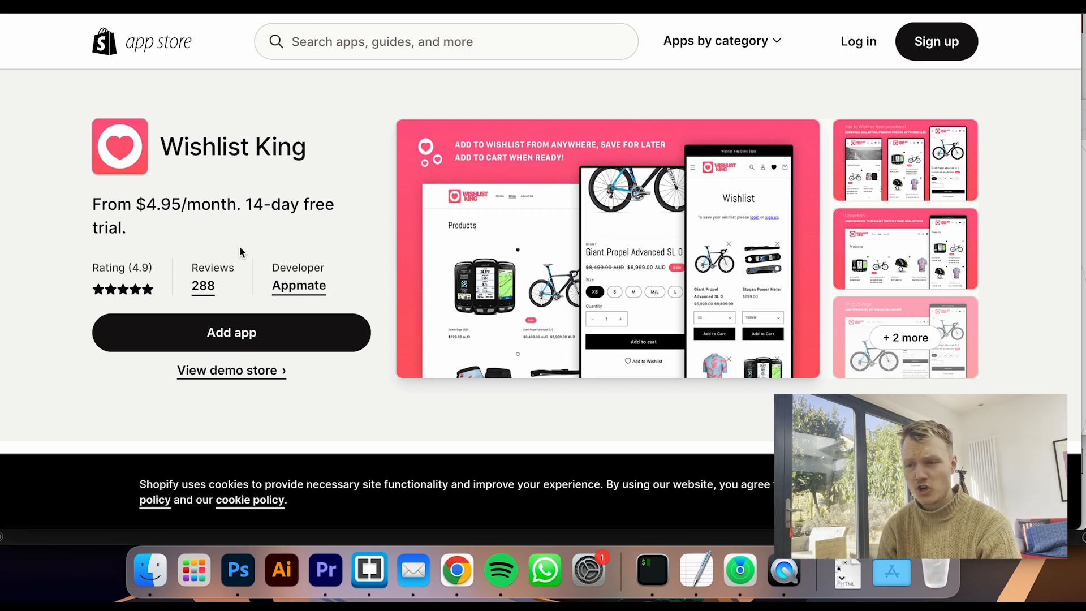
Highlight the monthly price and the free trial offer on the Wishlist King app listing
drag(135, 206, 239, 209)
click(239, 208)
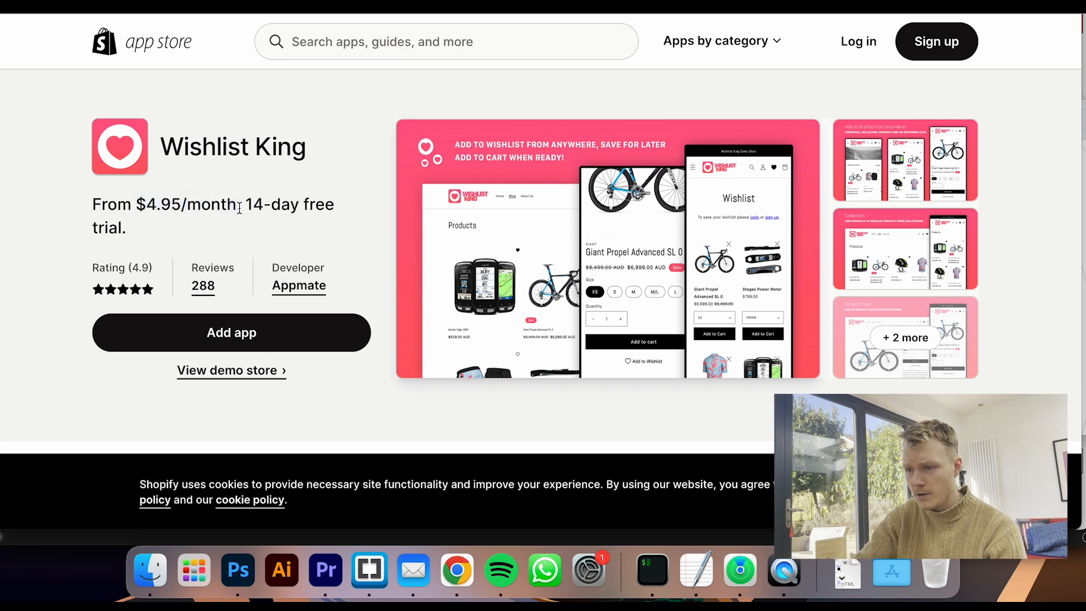
drag(245, 208, 266, 211)
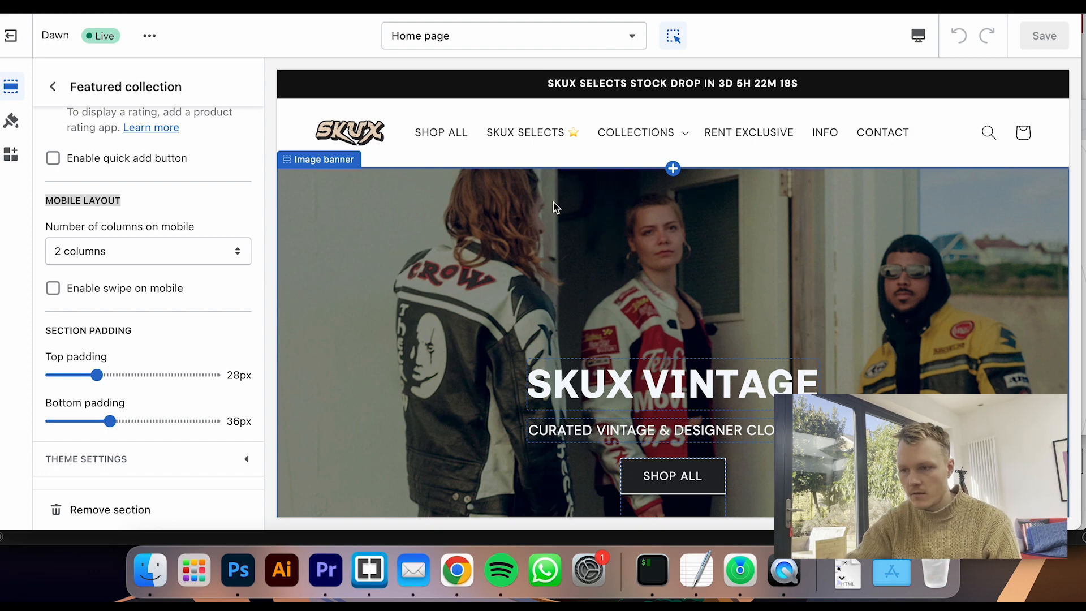
Look through the theme editor's home page preview down to the Collections section and dismiss the Core Sync keychain request
scroll(565, 349, down, 3)
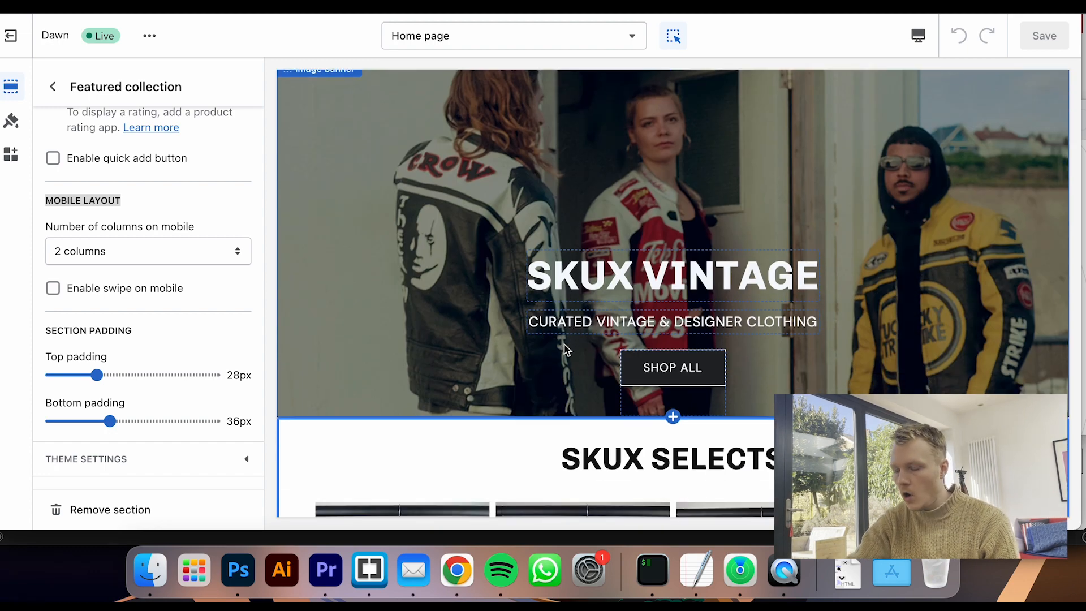
scroll(565, 350, down, 10)
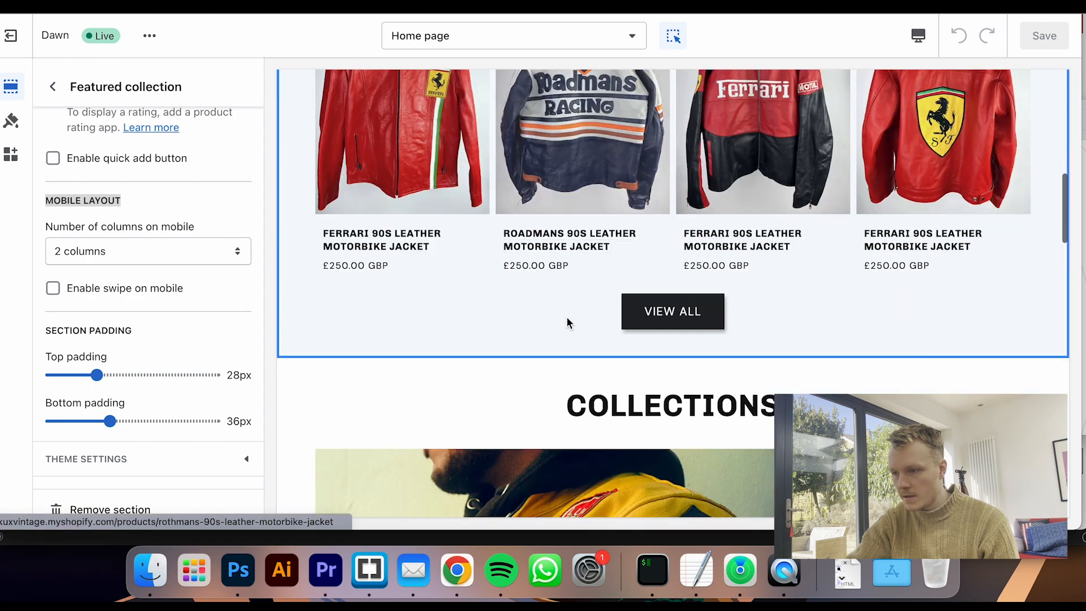
scroll(566, 318, down, 3)
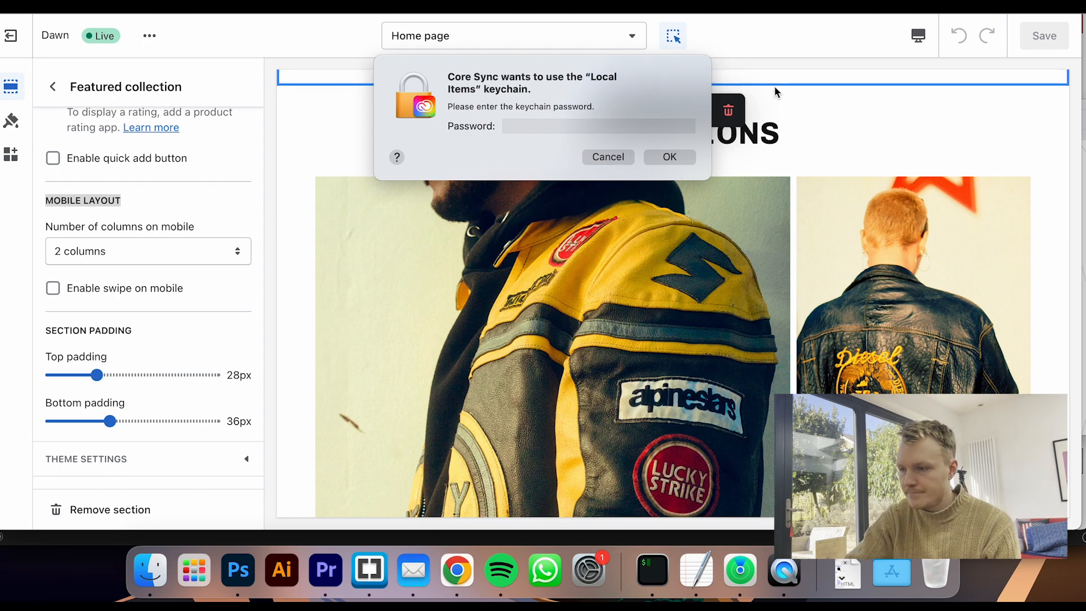
click(614, 158)
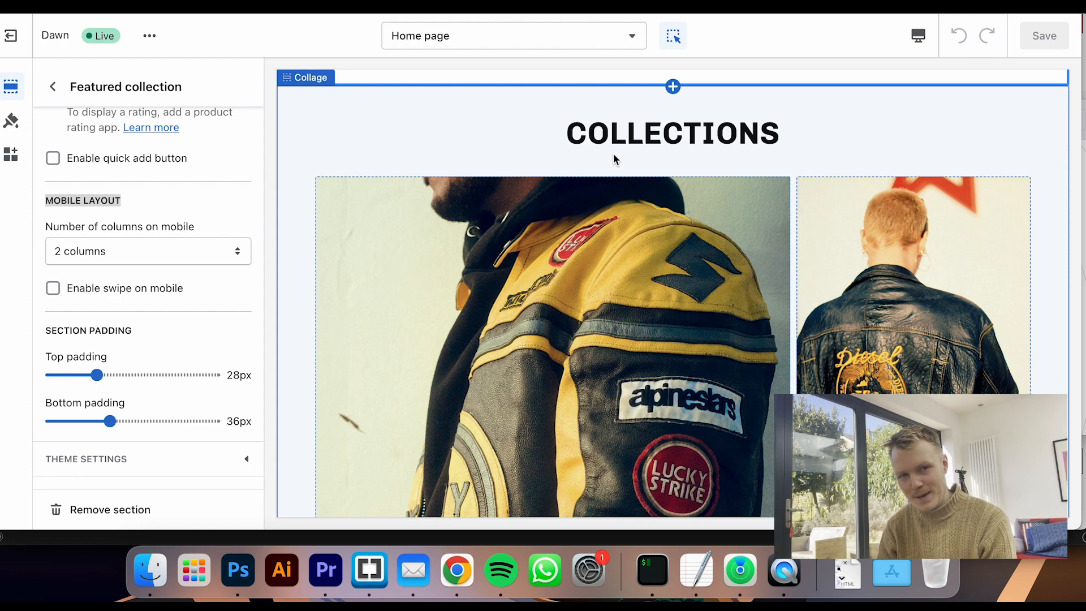
Return to the hero in the home page preview and open the Image banner section's settings
scroll(613, 153, up, 10)
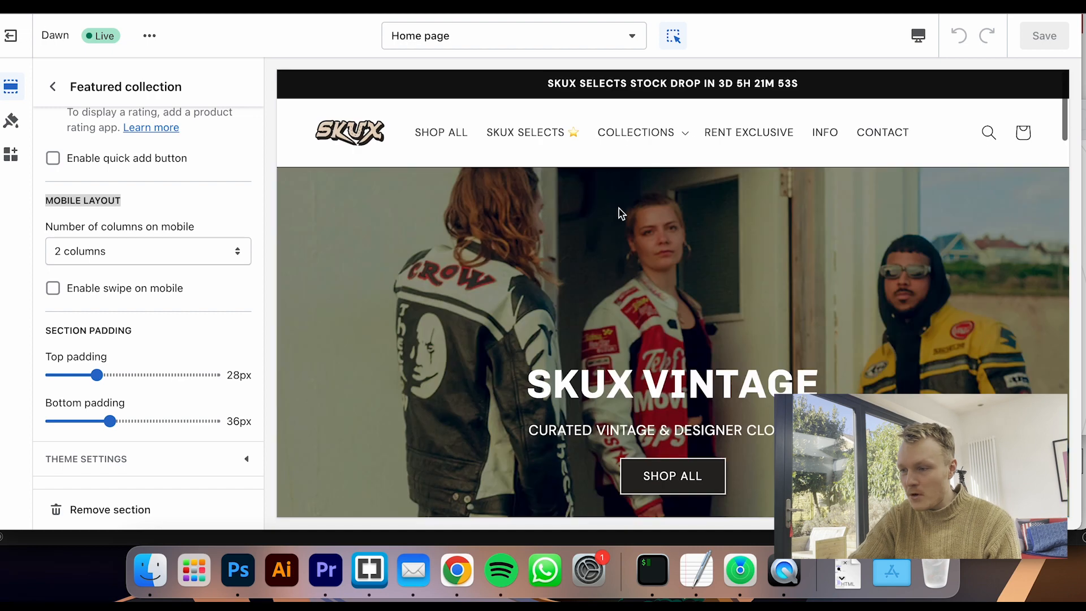
click(708, 320)
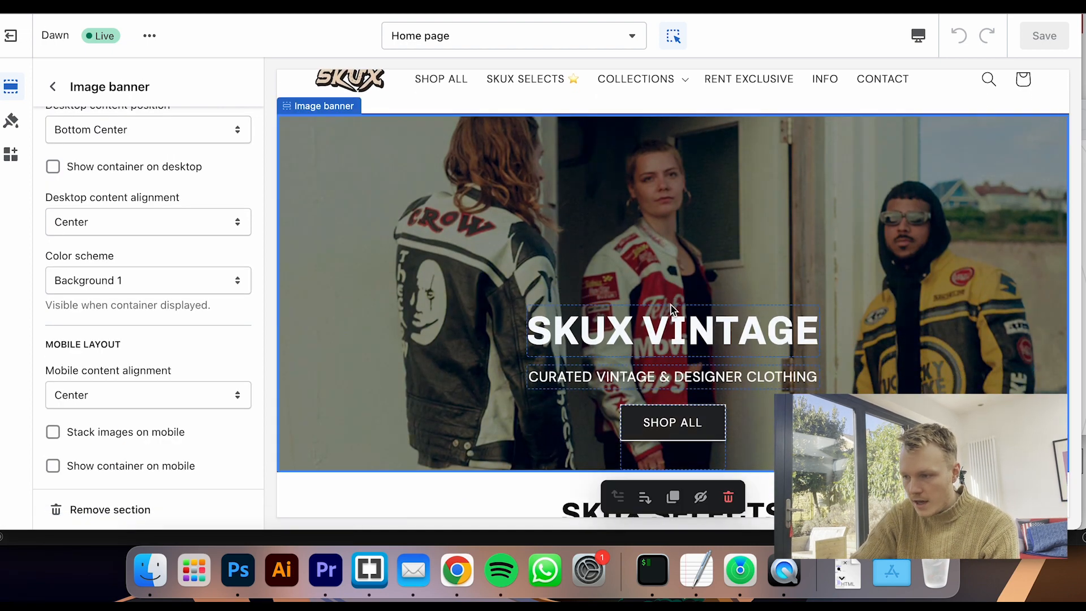